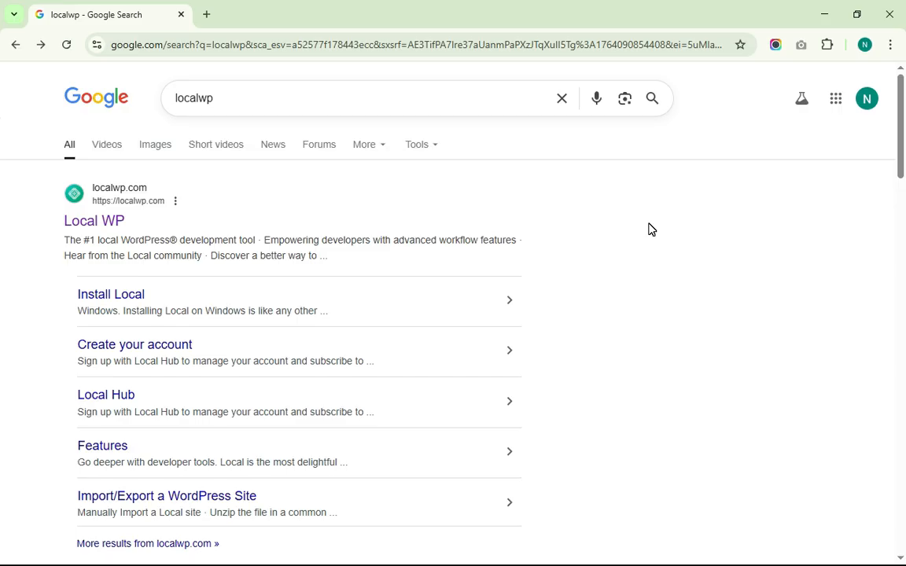
Open the official Local WP site (localwp.com) from the 'localwp' Google results
left_click(257, 97)
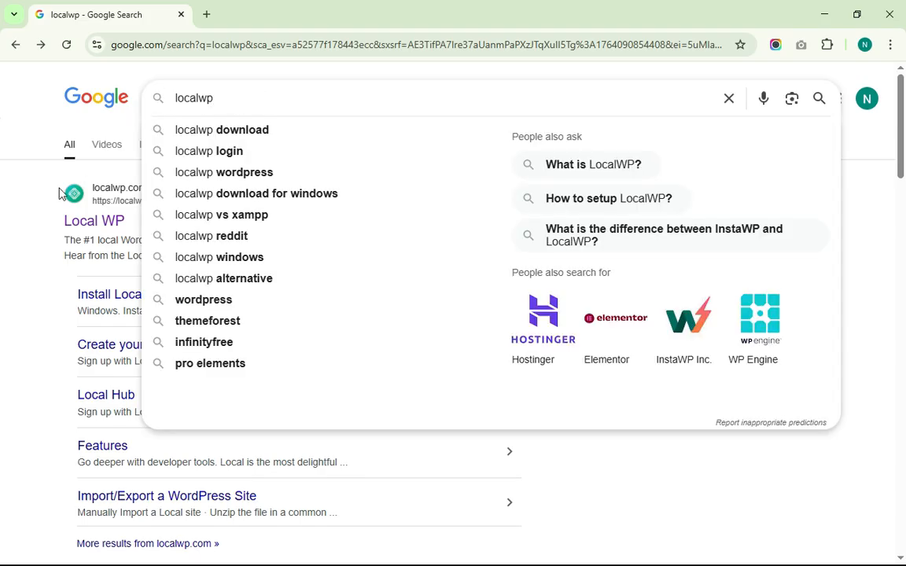
left_click(17, 241)
left_click(94, 222)
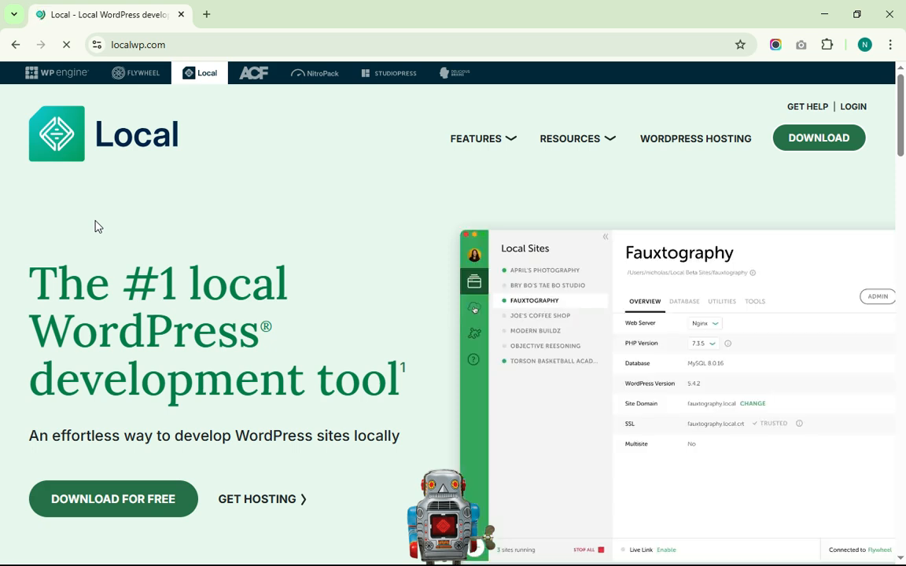
Open the Download Local form, choose Windows, and enter the first and last name
left_click(818, 142)
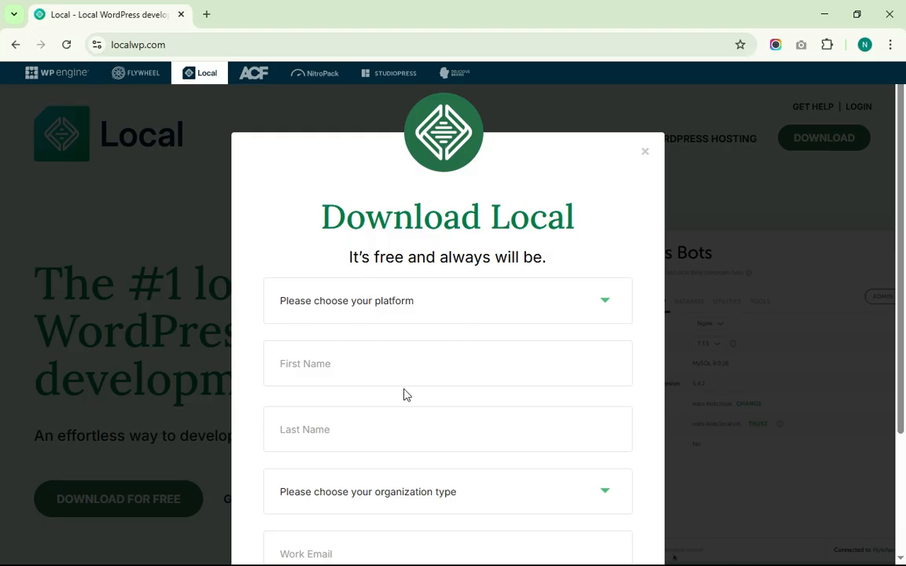
left_click(432, 306)
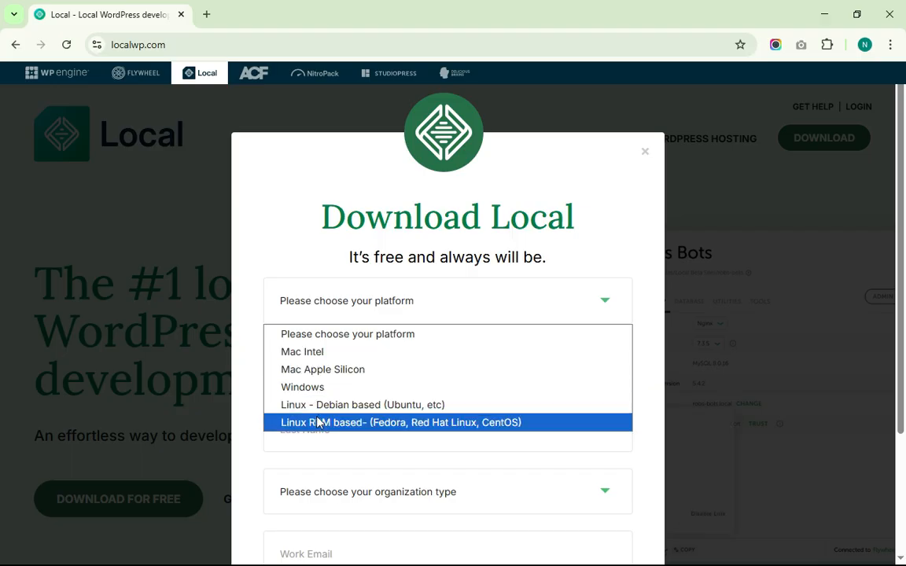
left_click(315, 387)
left_click(355, 363)
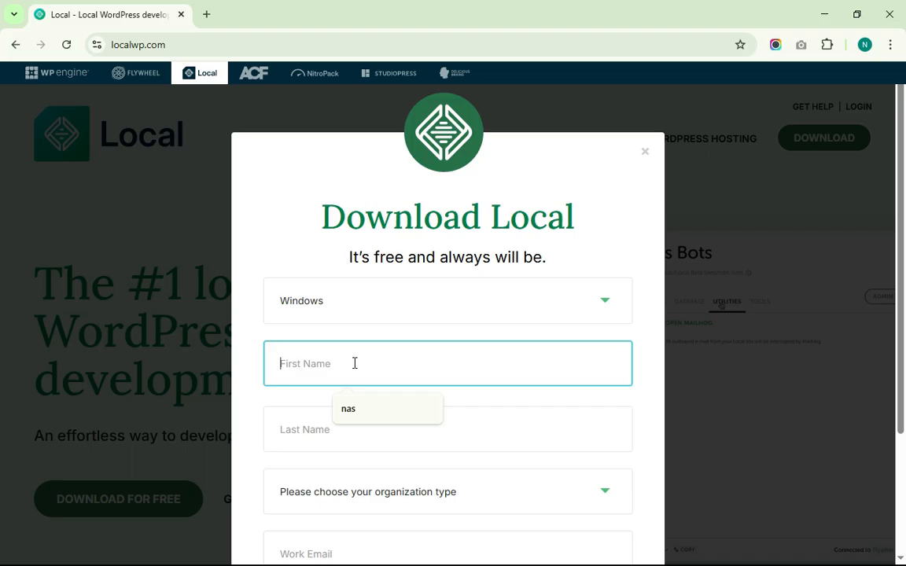
type("stephn")
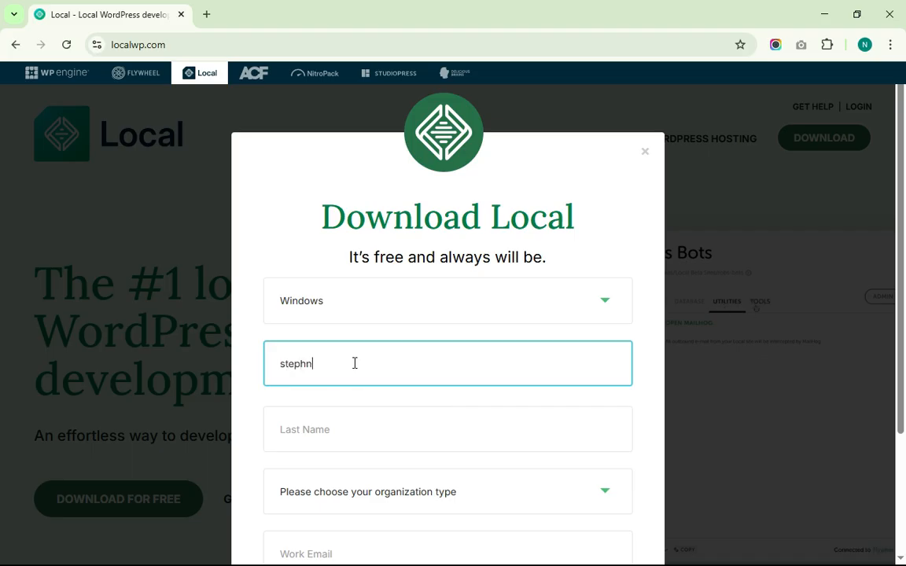
left_click(315, 429)
type("steph")
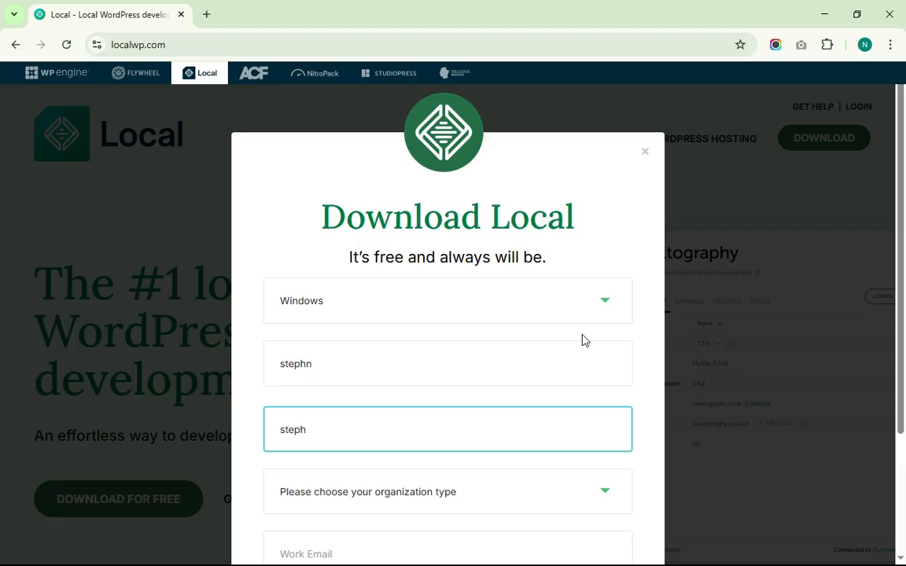
Choose Other as organization type, enter the work e-mail, submit, then cancel the local-9.2.9-windows.exe download
scroll(583, 340, "down", 2)
left_click(368, 332)
left_click(299, 415)
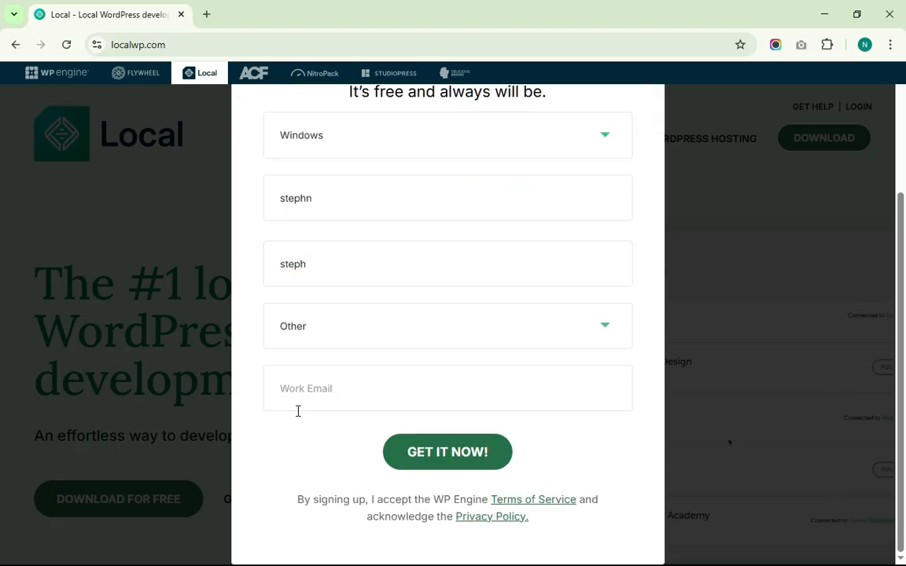
left_click(357, 395)
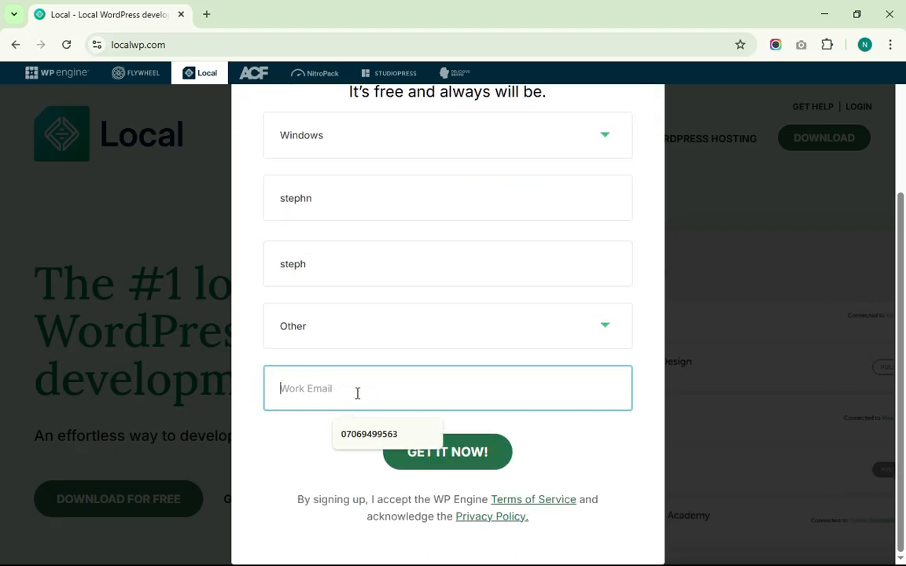
left_click(460, 462)
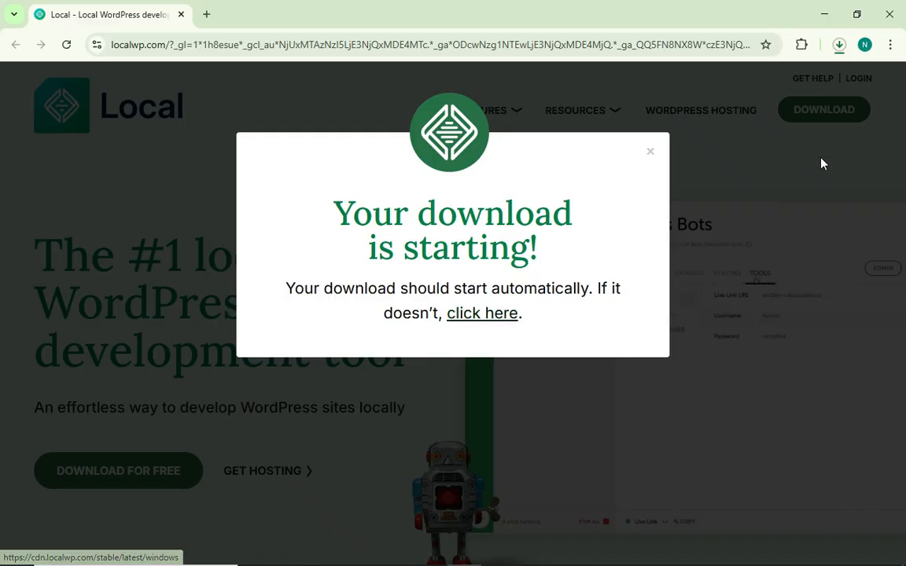
left_click(841, 45)
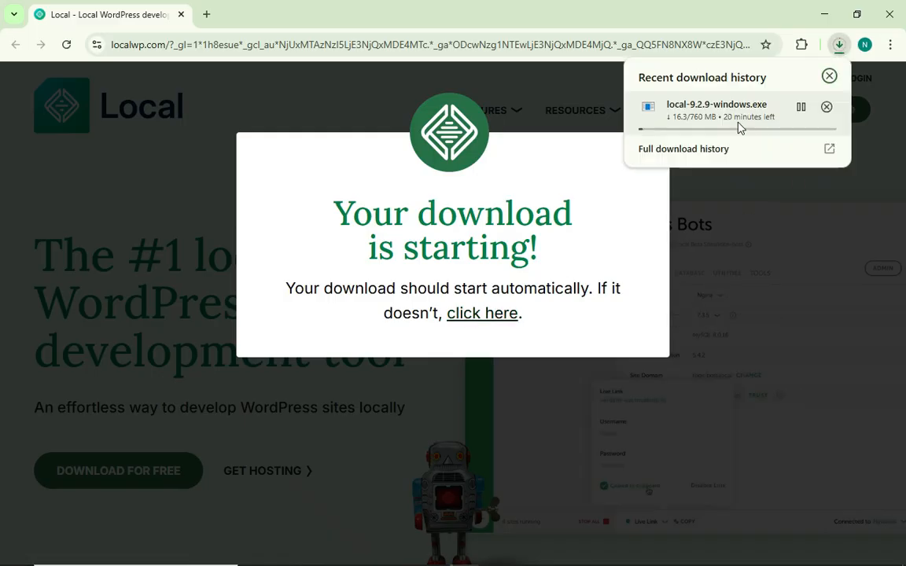
left_click(826, 107)
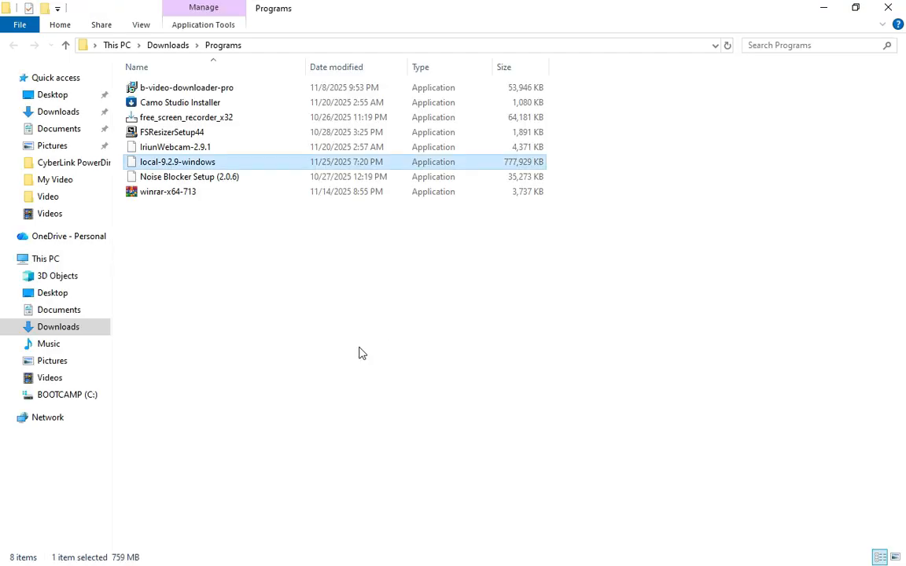
Run the local-9.2.9-windows installer and install it only for the current user in the default folder
left_click(229, 269)
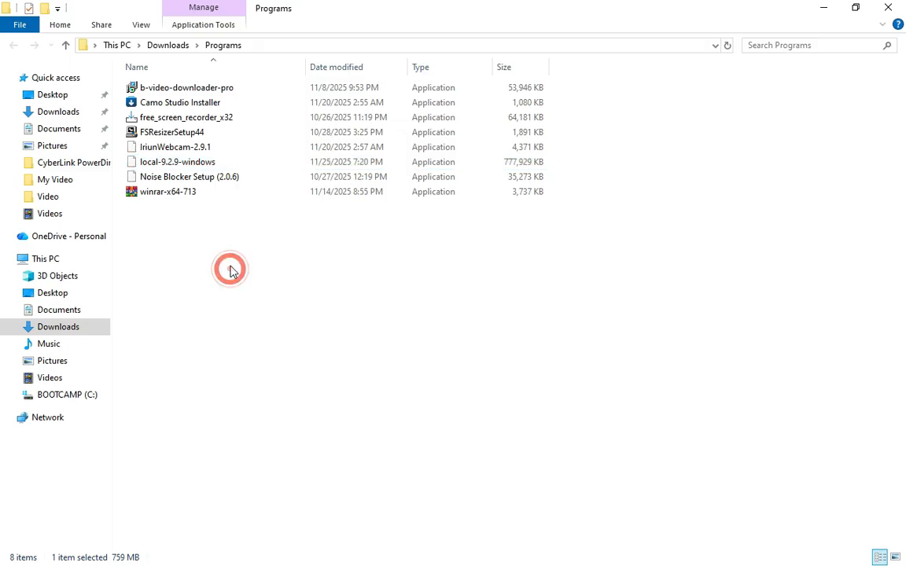
double_click(212, 164)
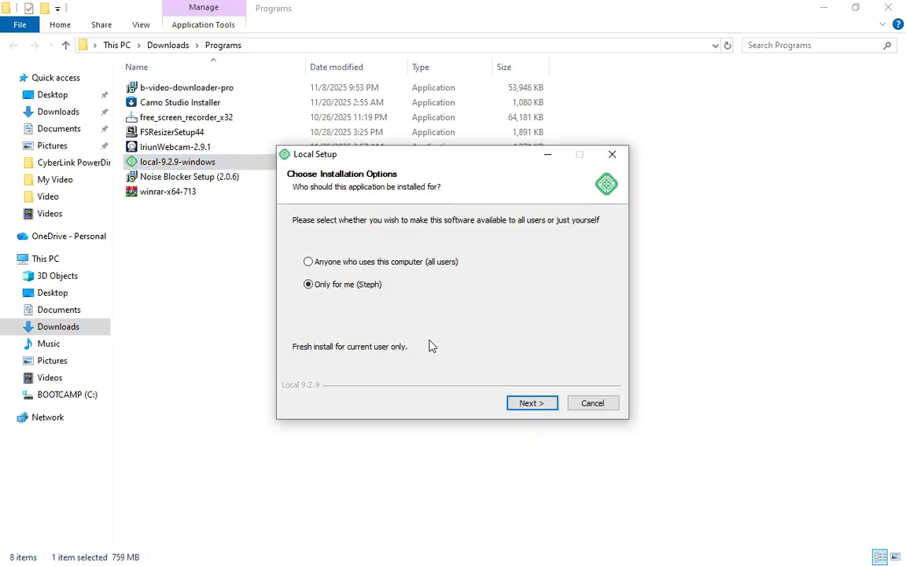
left_click(533, 405)
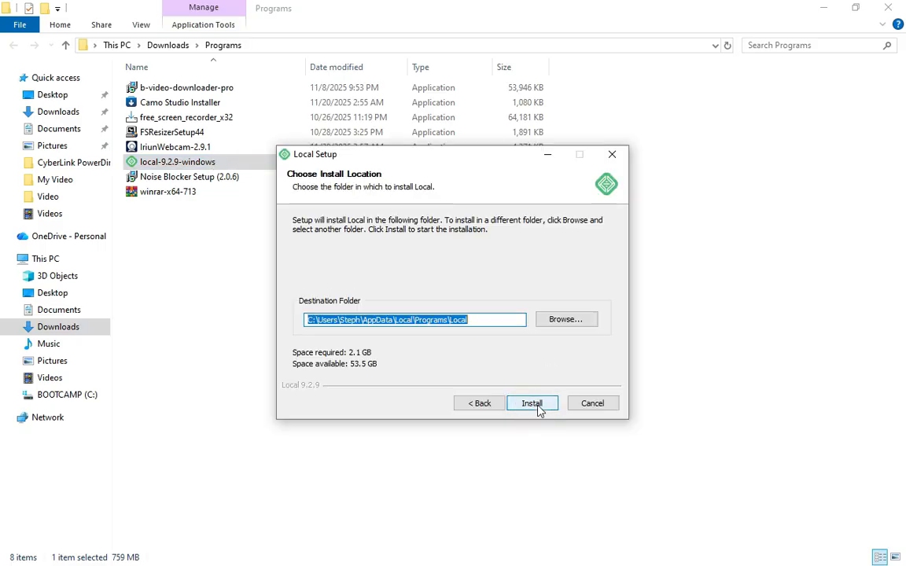
left_click(537, 408)
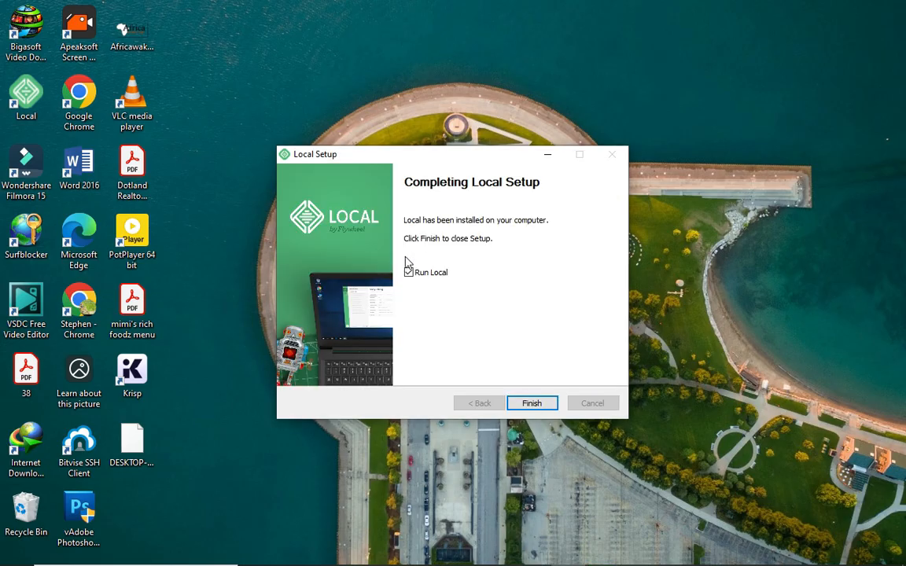
Finish setup without launching Local, then run Local as administrator from its shortcut
left_click(408, 273)
left_click(535, 403)
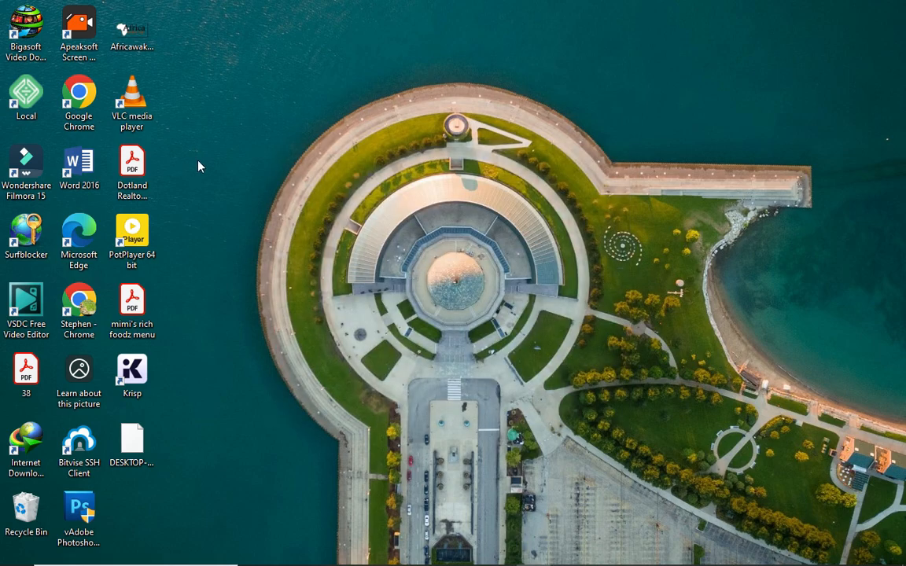
right_click(26, 92)
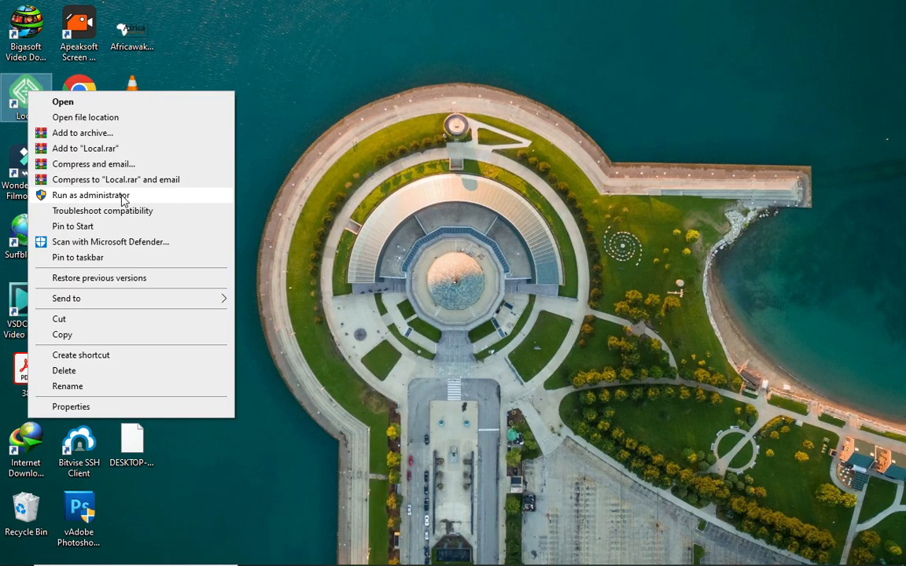
left_click(122, 196)
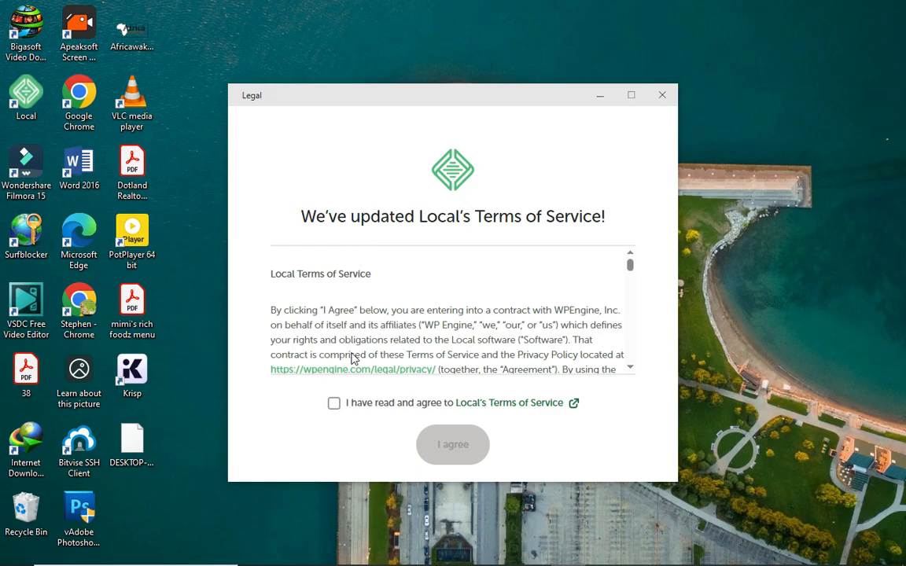
Accept Local's Terms of Service and decline error reports and usage reporting
left_click(334, 403)
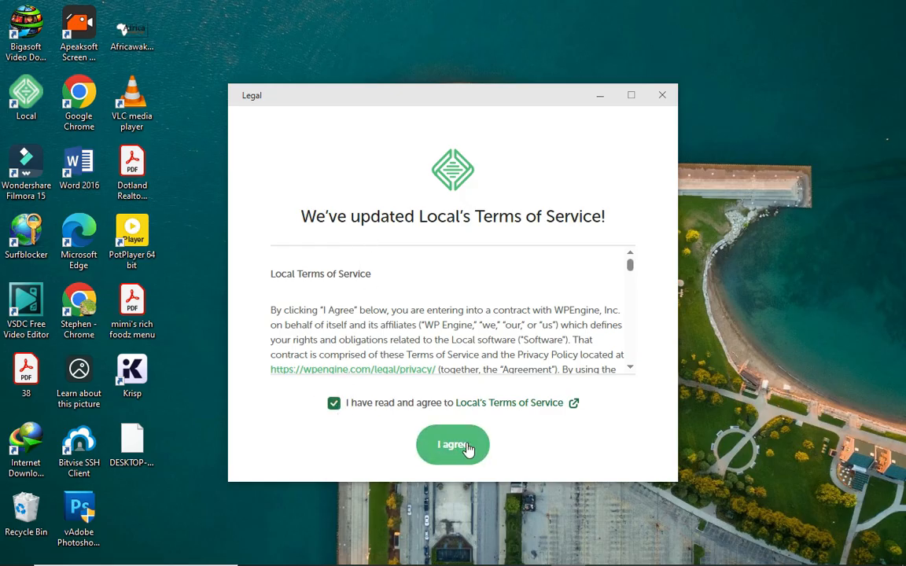
left_click(456, 449)
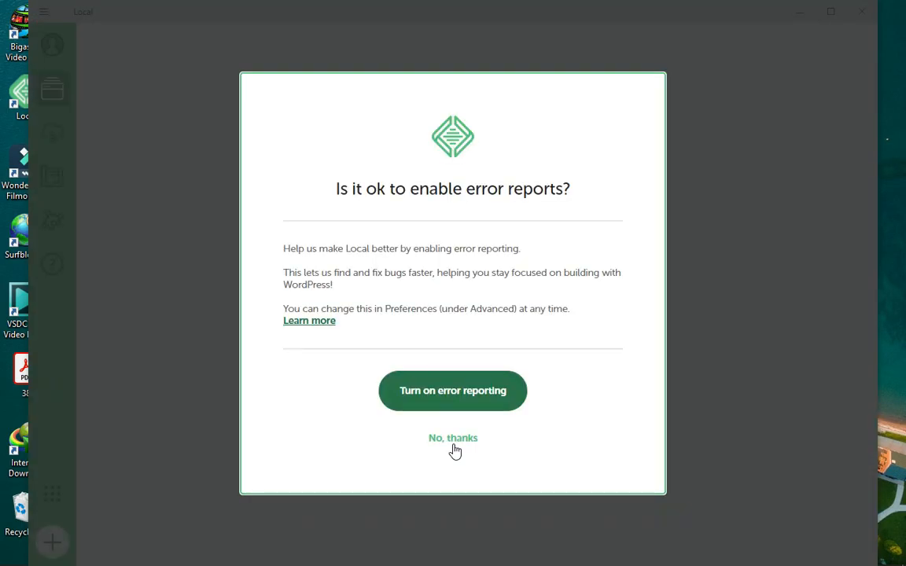
left_click(453, 442)
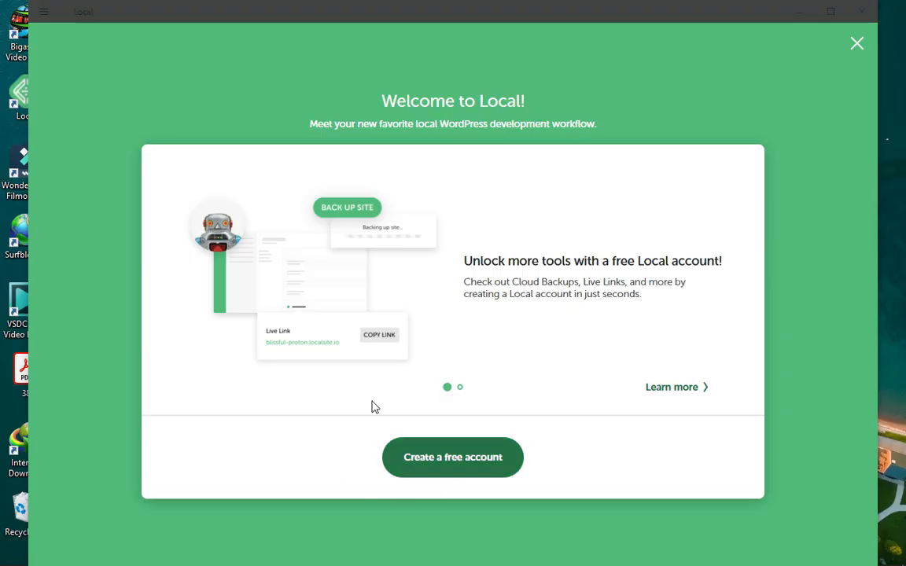
left_click(464, 463)
left_click(440, 440)
left_click(440, 439)
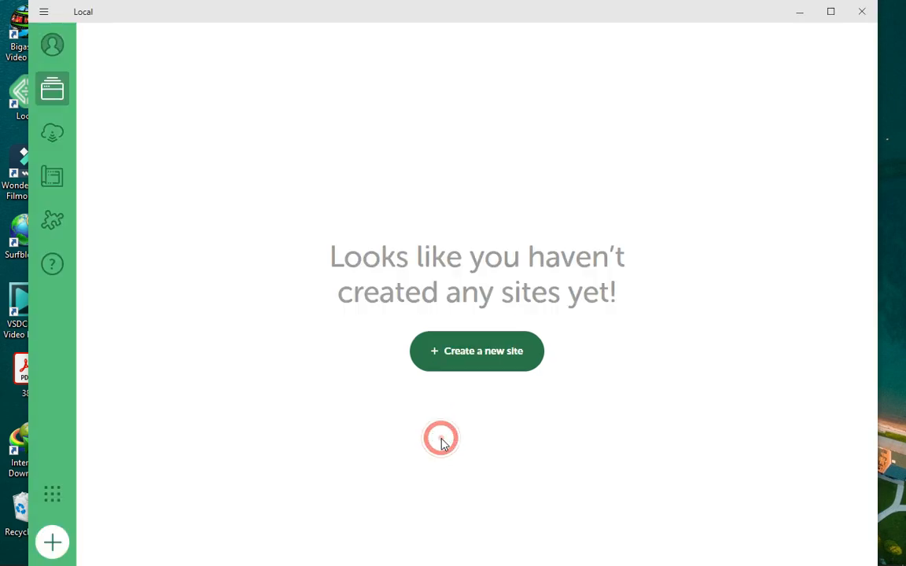
Maximize the Local window and choose to create a new site
left_click(831, 12)
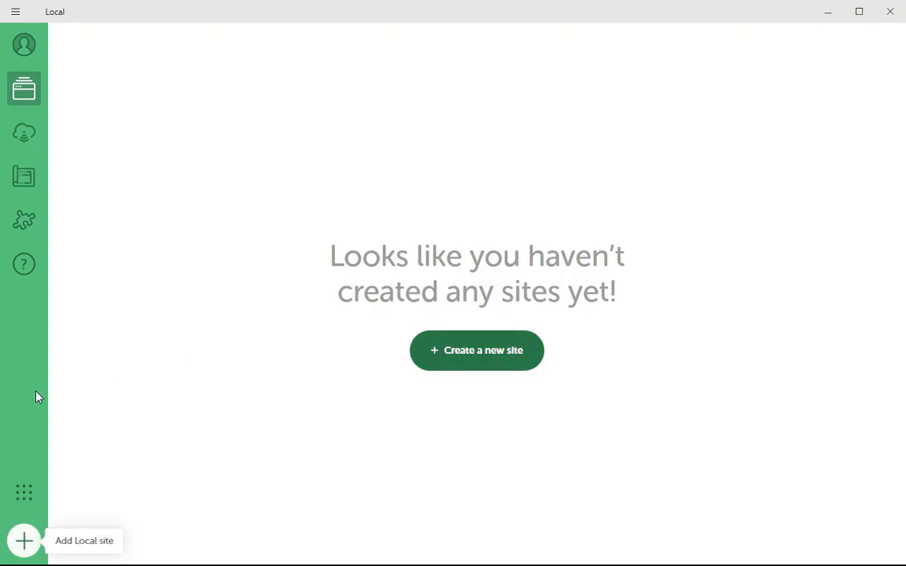
left_click(482, 360)
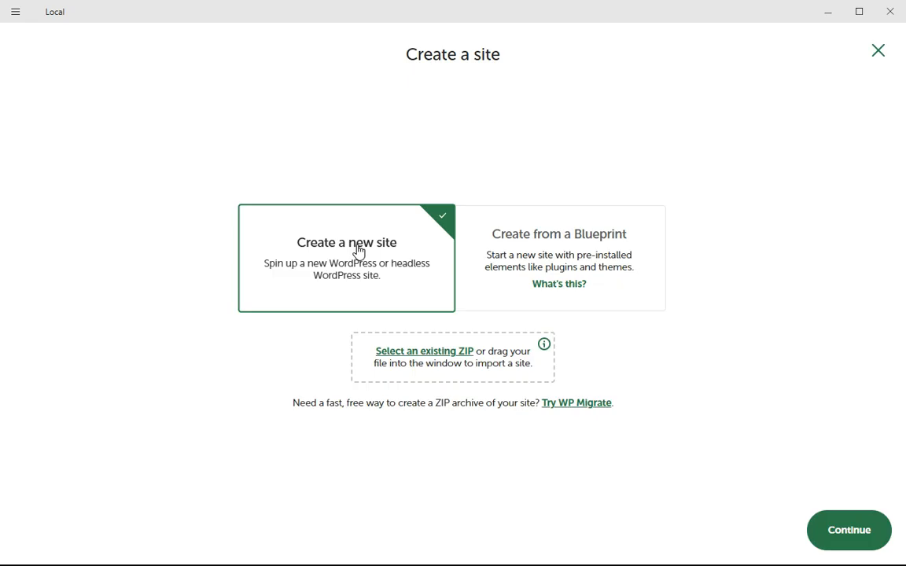
Name the new site 'steph', keeping domain steph.local and path ~\Local Sites\steph
left_click(317, 248)
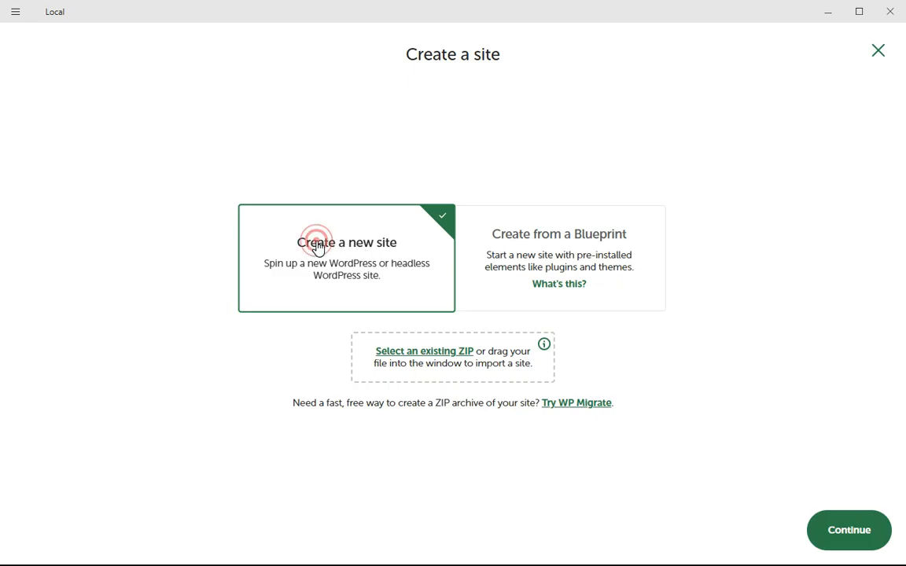
left_click(853, 531)
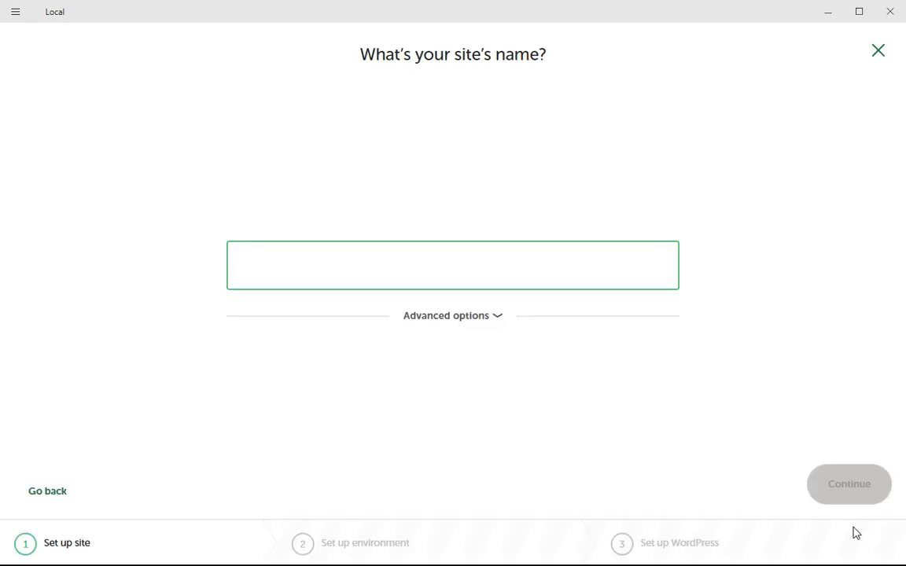
left_click(450, 269)
type("steph")
left_click(490, 317)
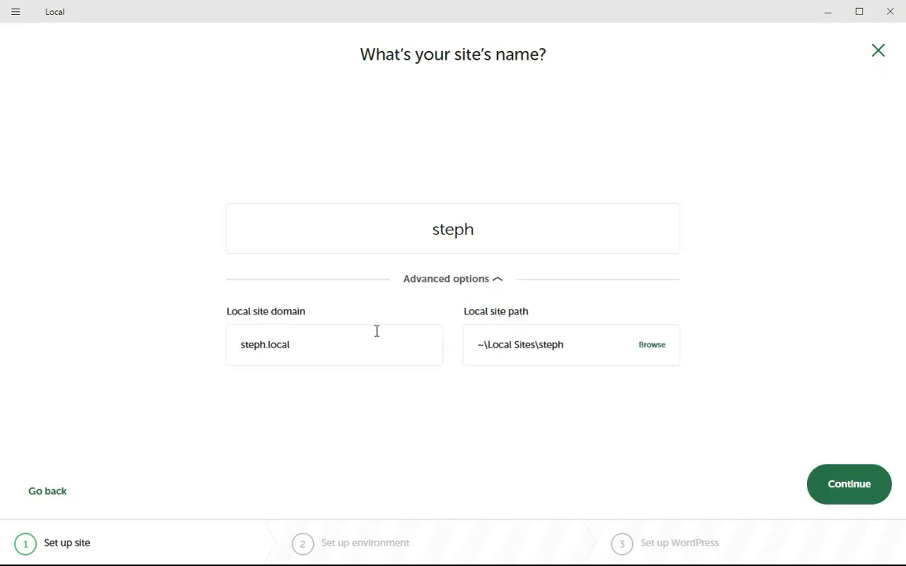
left_click(318, 344)
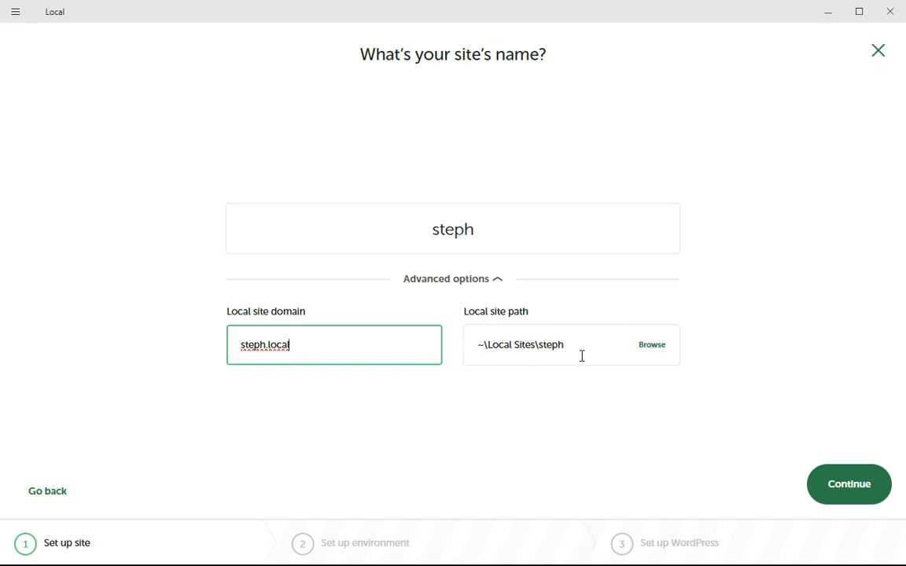
left_click(708, 318)
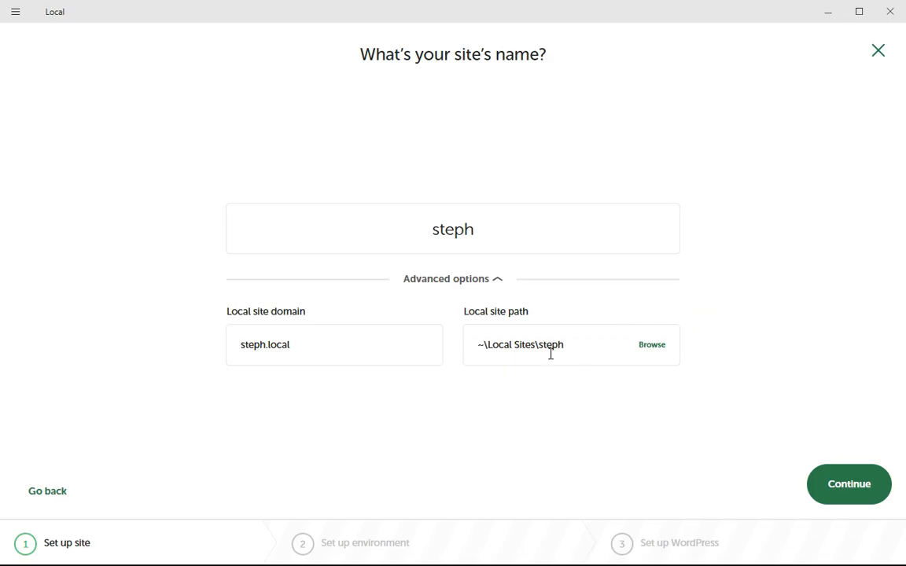
left_click(839, 486)
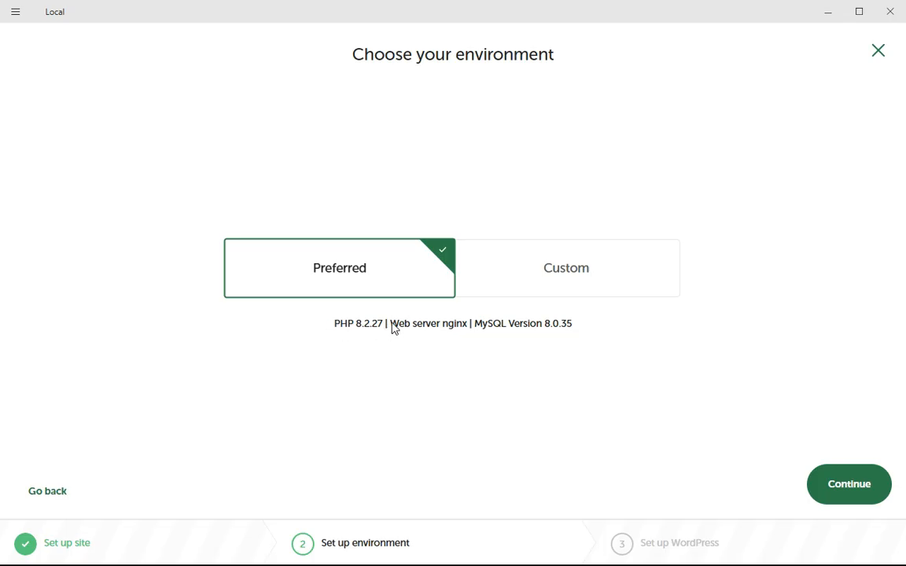
Review the Custom PHP, web server and database options, then keep the Preferred environment and continue
left_click(559, 267)
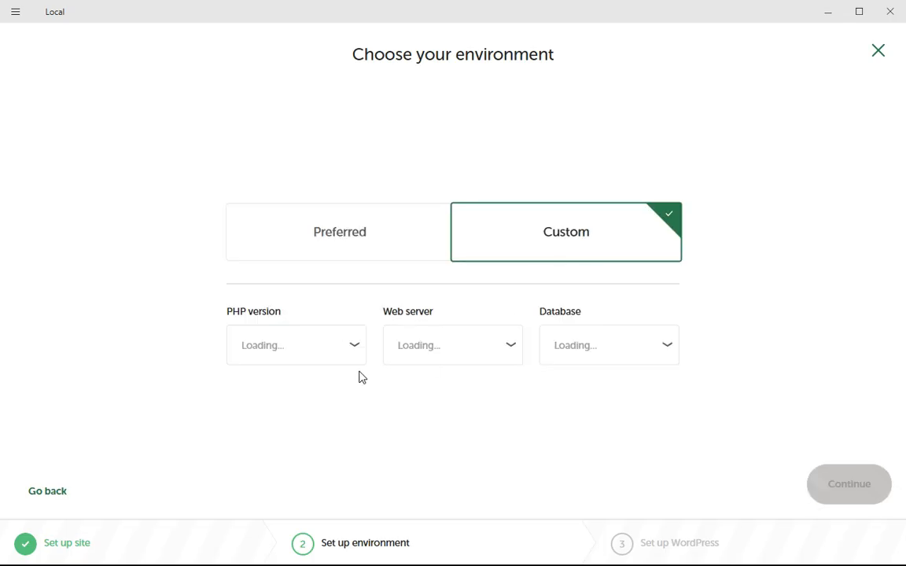
left_click(348, 345)
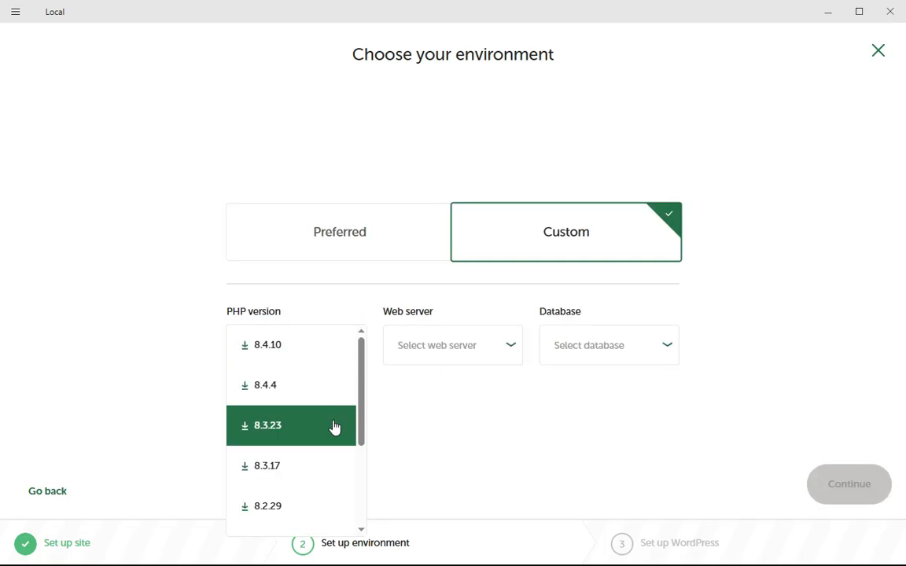
scroll(322, 468, "down", 3)
scroll(318, 463, "up", 4)
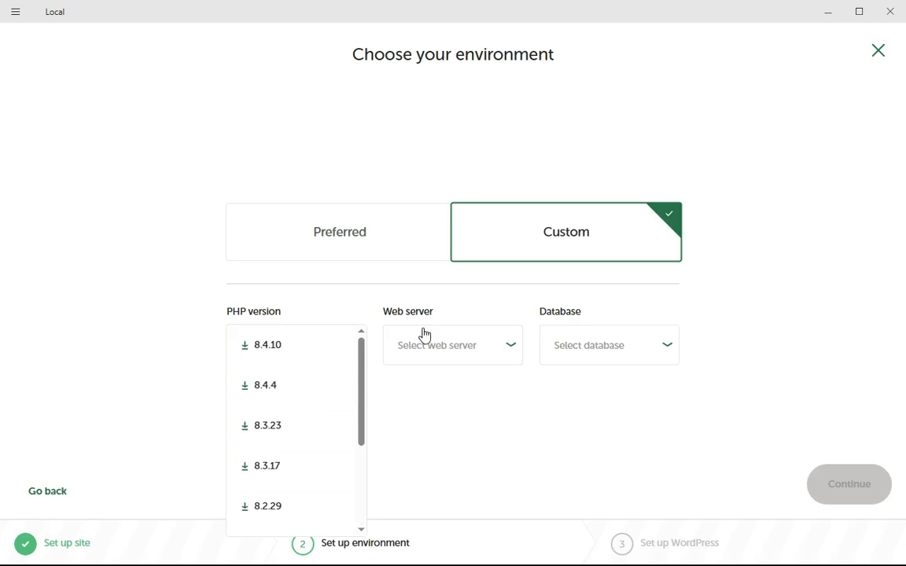
left_click(501, 346)
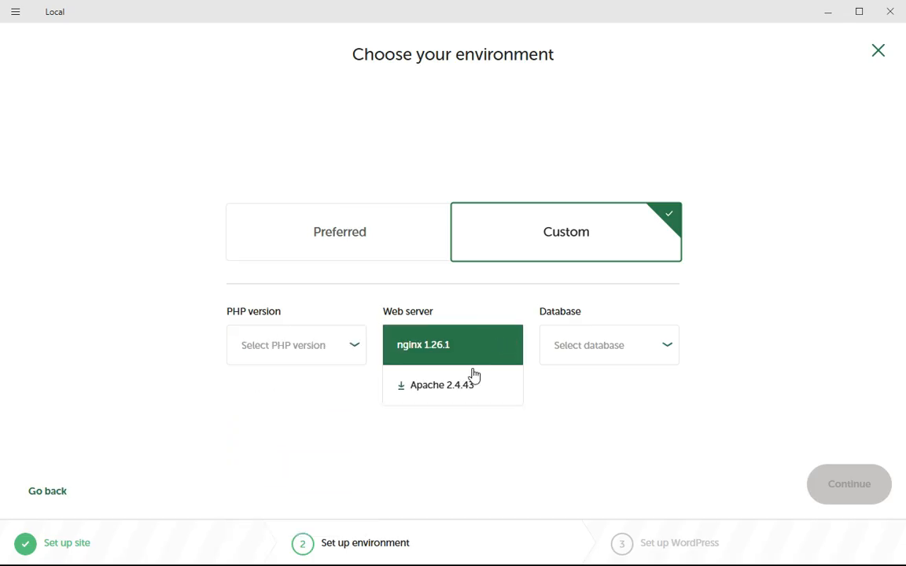
left_click(651, 346)
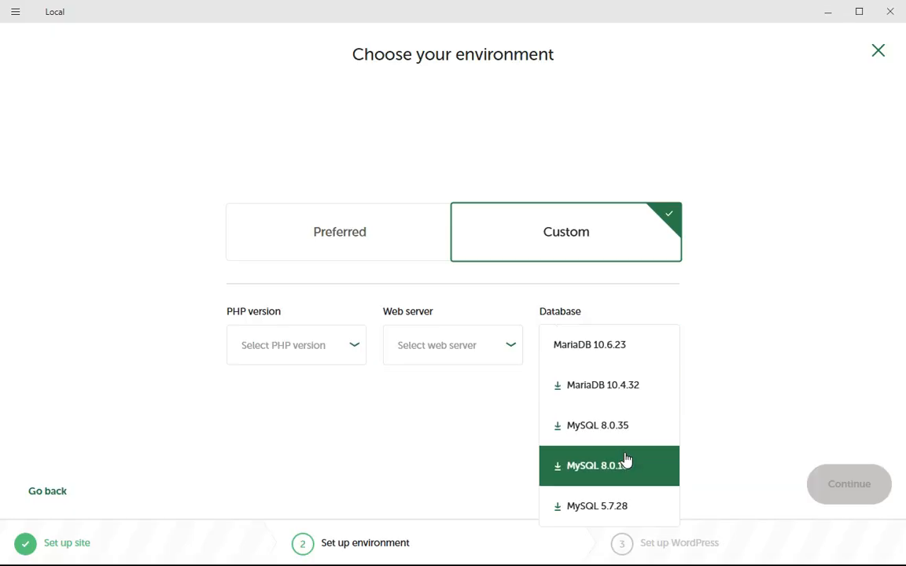
left_click(358, 250)
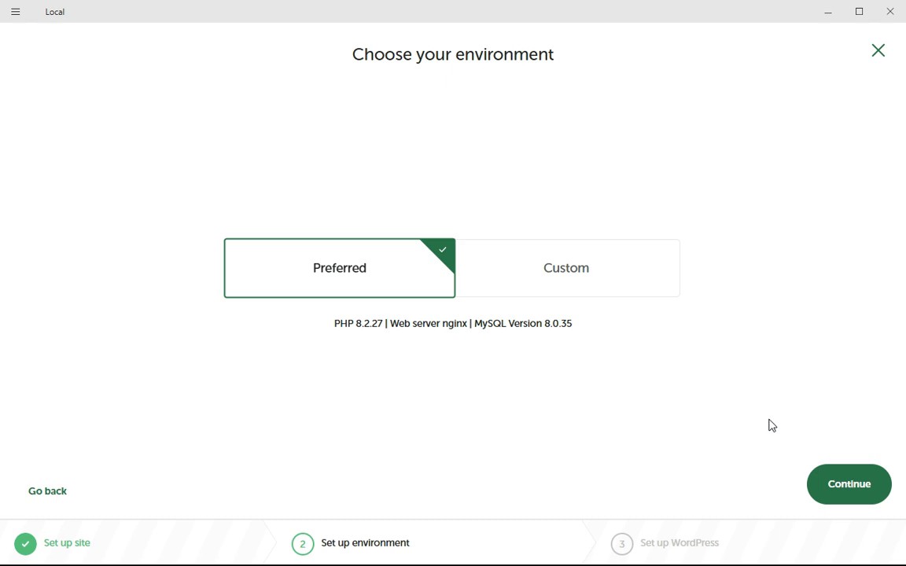
left_click(839, 488)
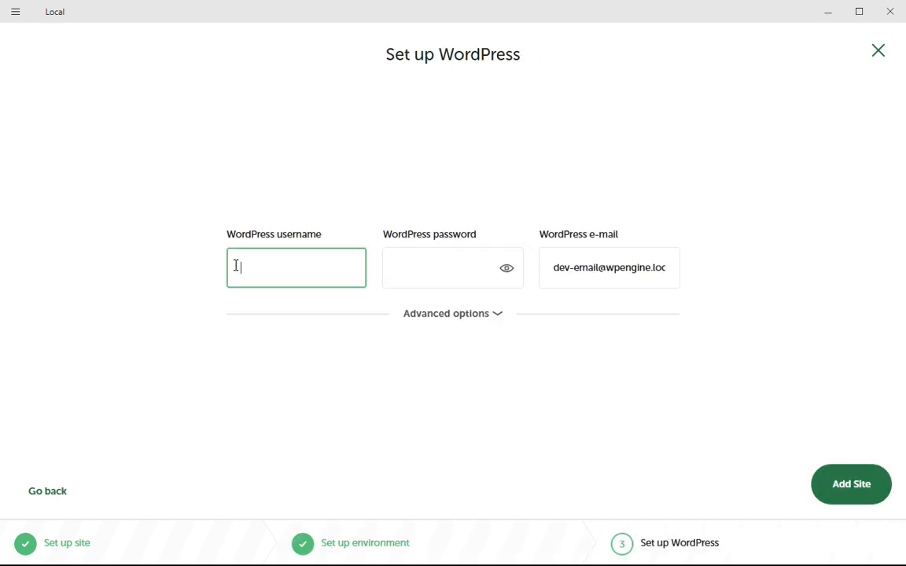
Enter the WordPress username, paste the password, and replace the admin e-mail with the user's address
left_click(279, 265)
left_click(431, 263)
key("ctrl+v")
left_click(596, 268)
left_click(632, 265)
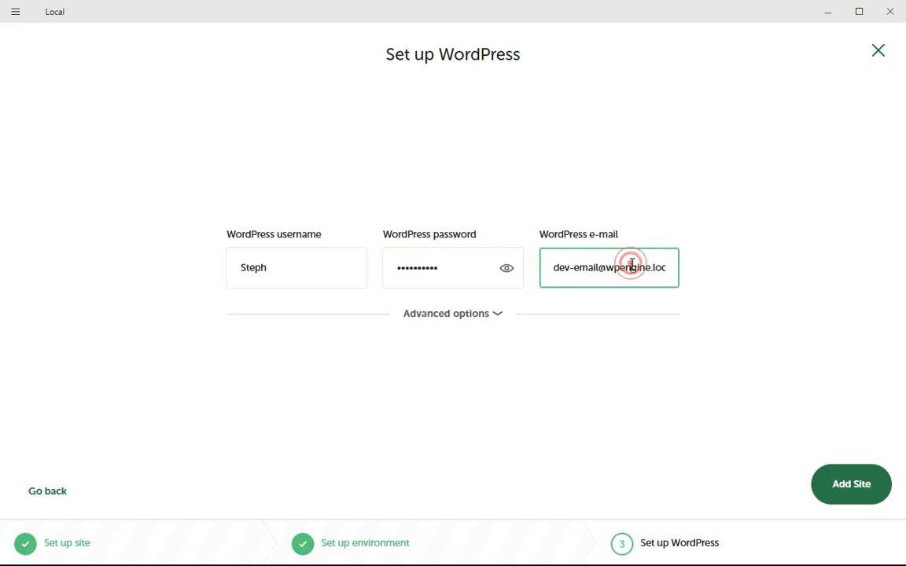
key("ctrl+a")
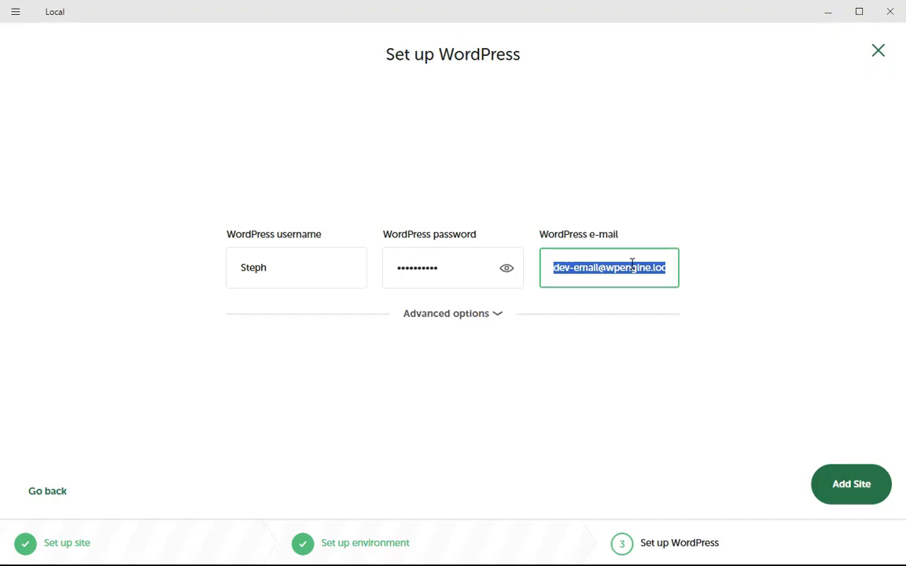
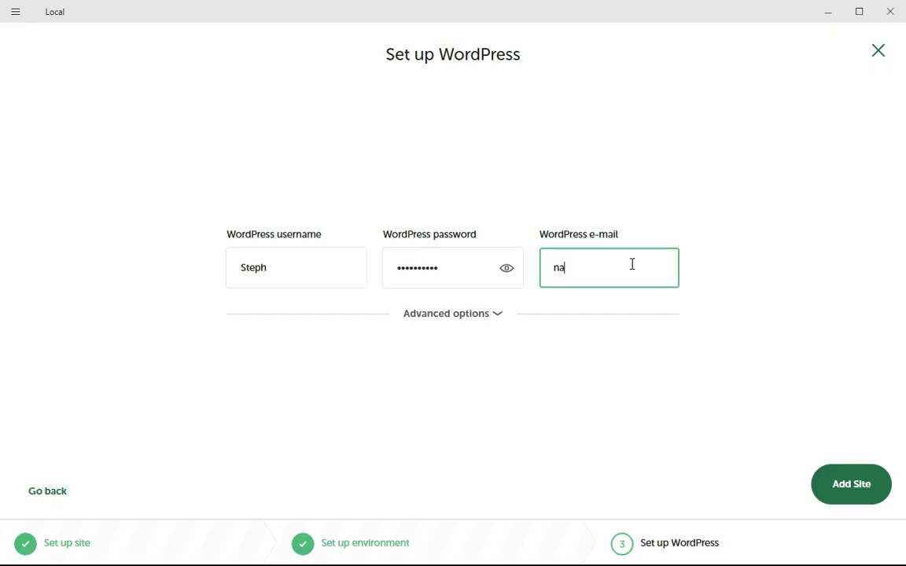
Keep language English (United States) and Multisite No, then add the site
left_click(469, 315)
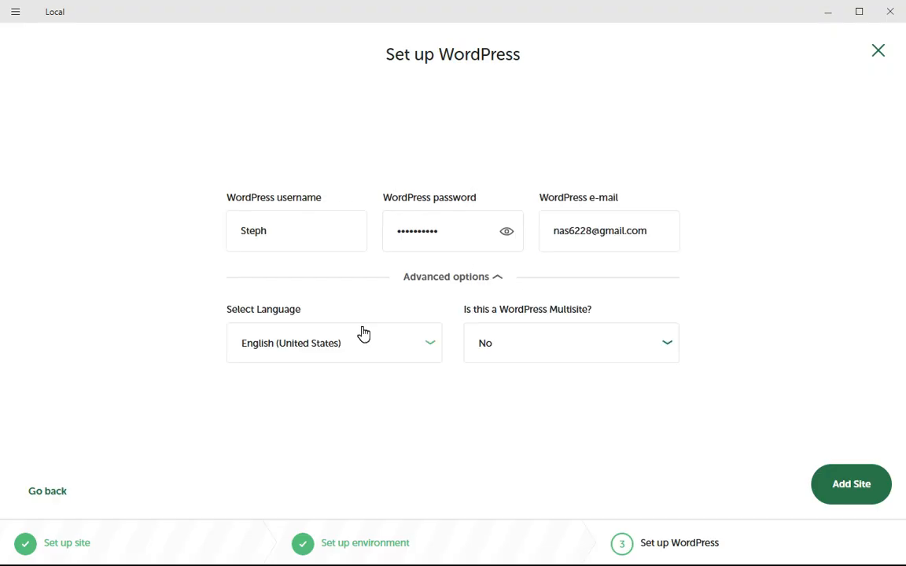
left_click(427, 336)
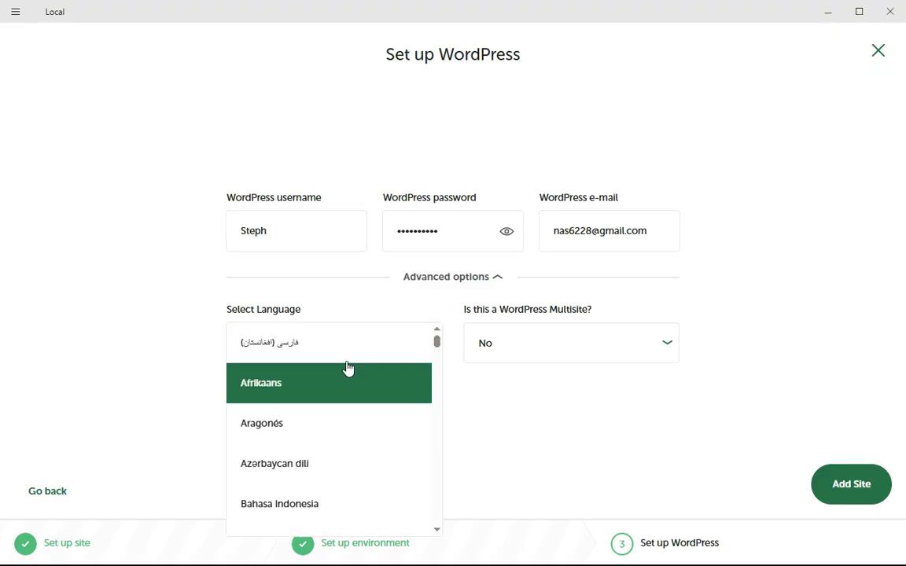
left_click(183, 249)
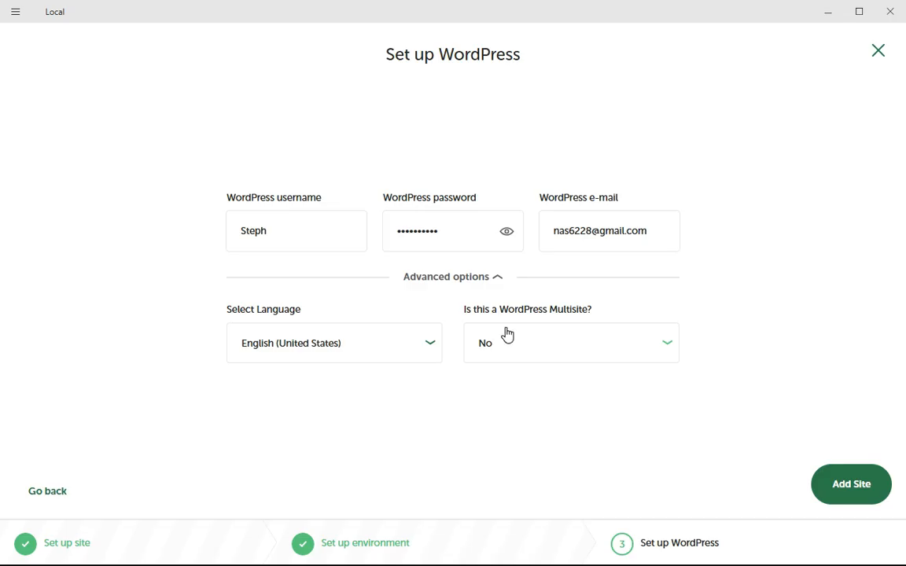
left_click(619, 344)
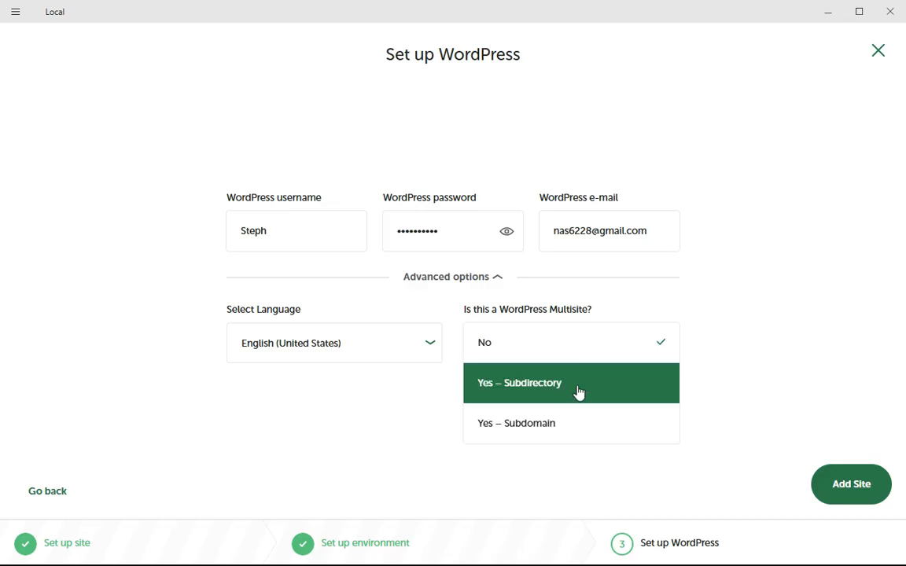
left_click(634, 343)
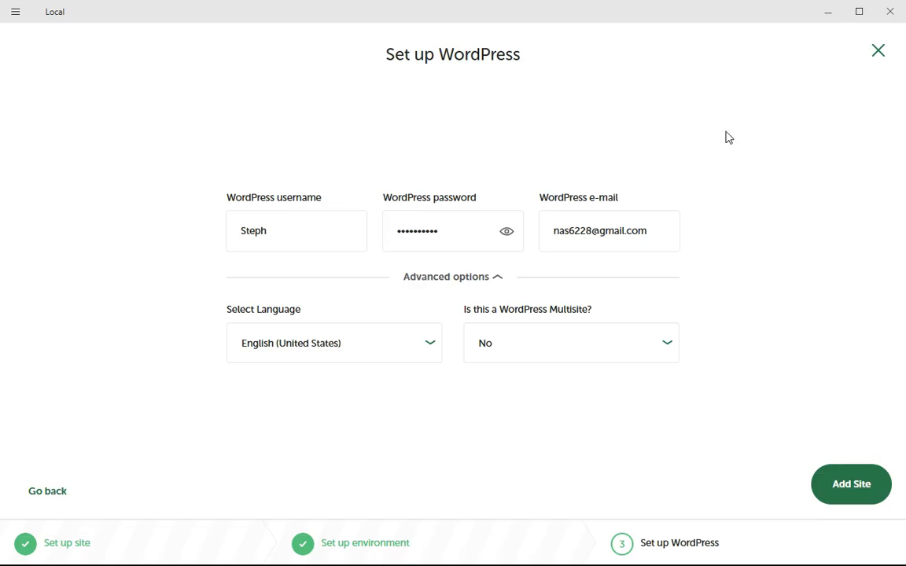
left_click(856, 487)
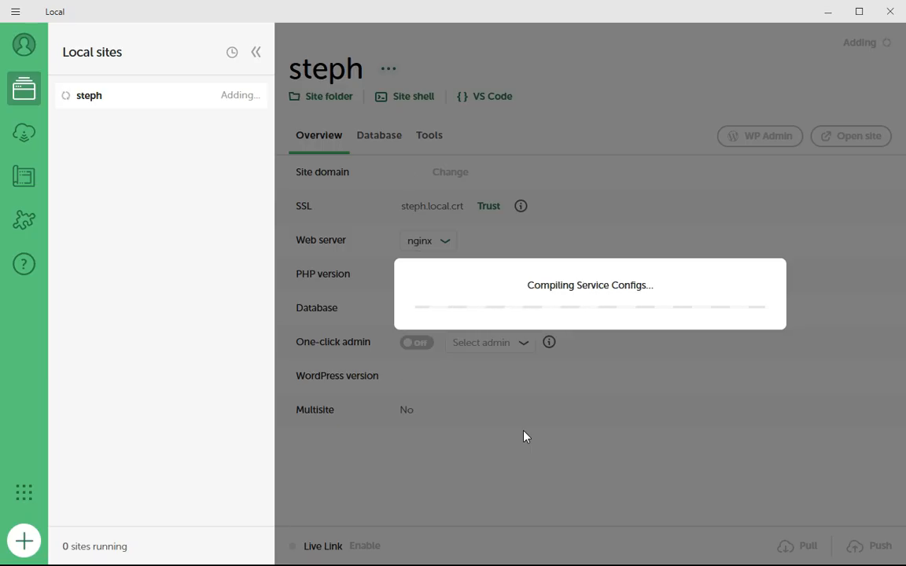
Allow nginx through the Windows firewall, then open and cancel the Add site screen
left_click(521, 401)
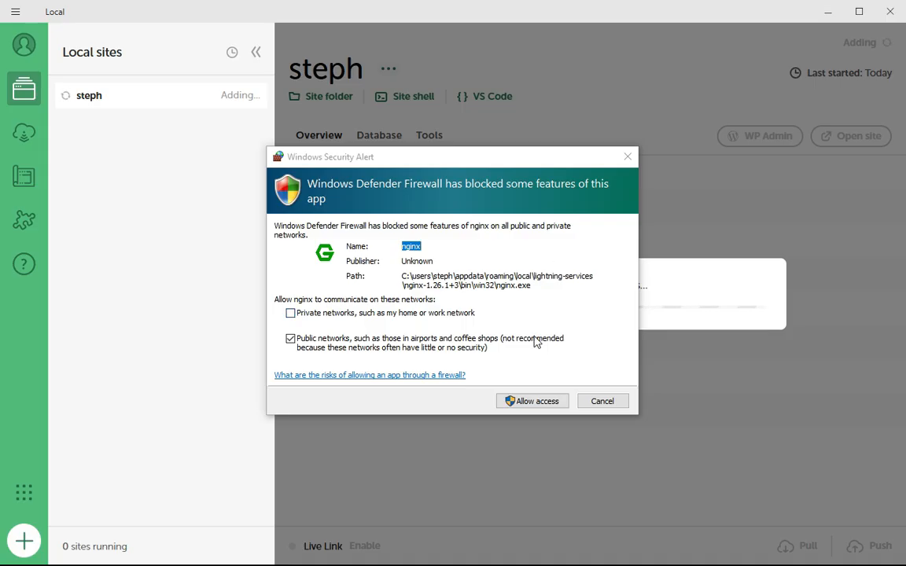
left_click(532, 402)
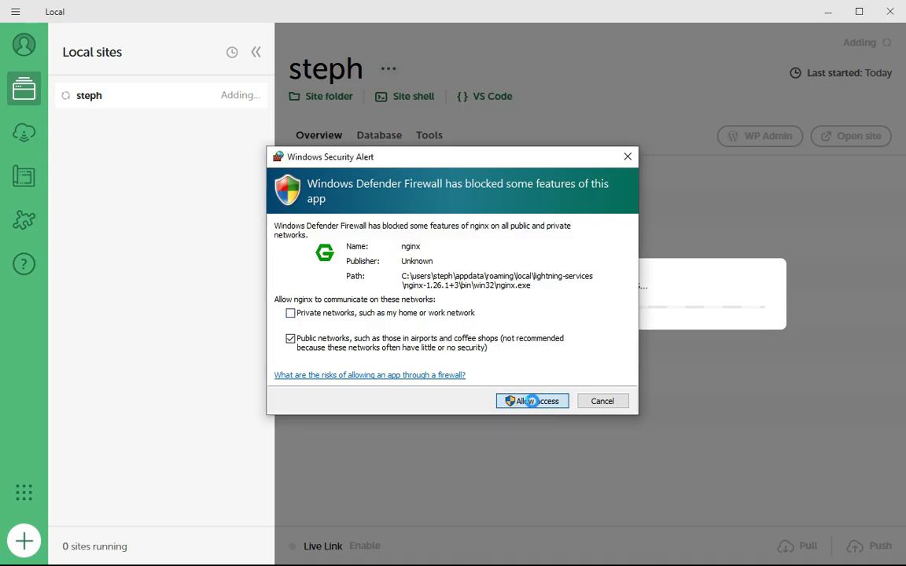
left_click(532, 401)
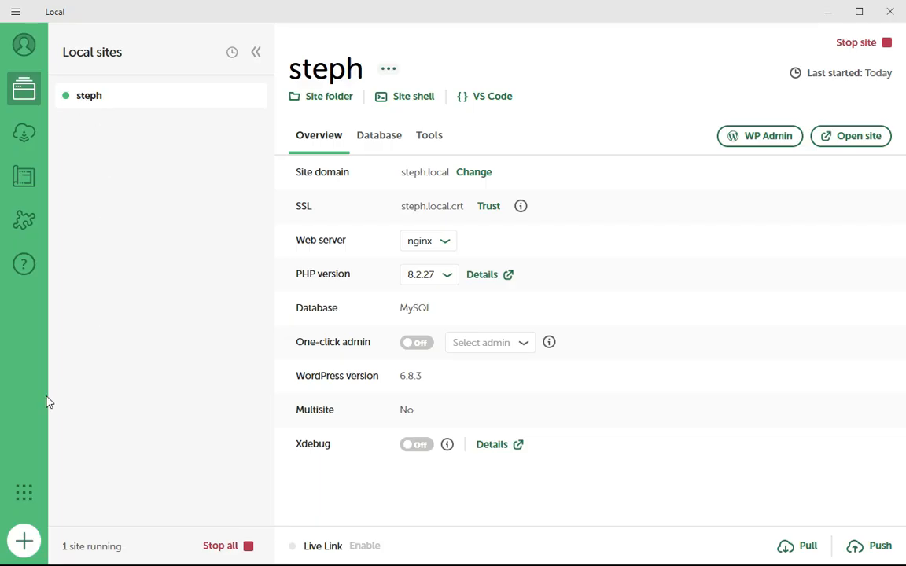
left_click(24, 541)
left_click(879, 51)
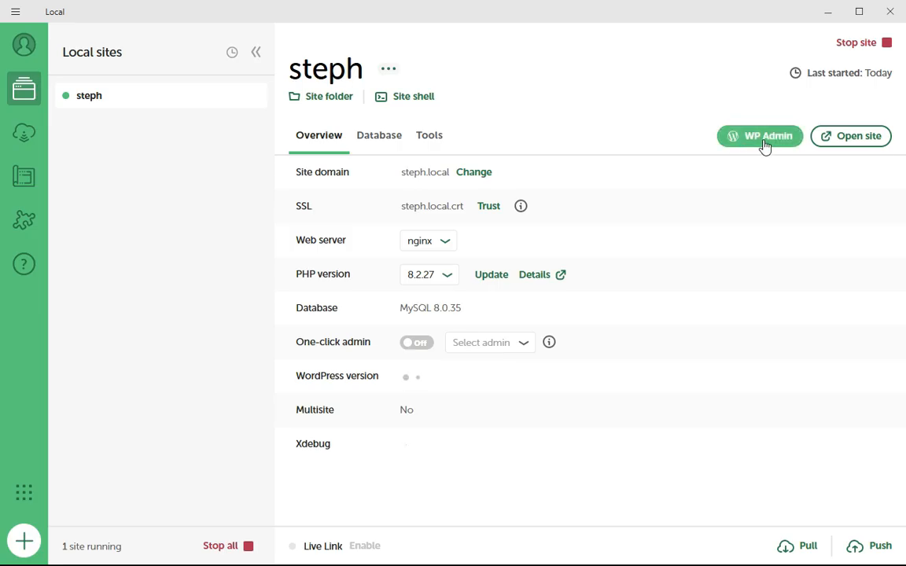
Open steph.local in Edge, look over the Hello world! blog page, then minimize the browser
left_click(850, 140)
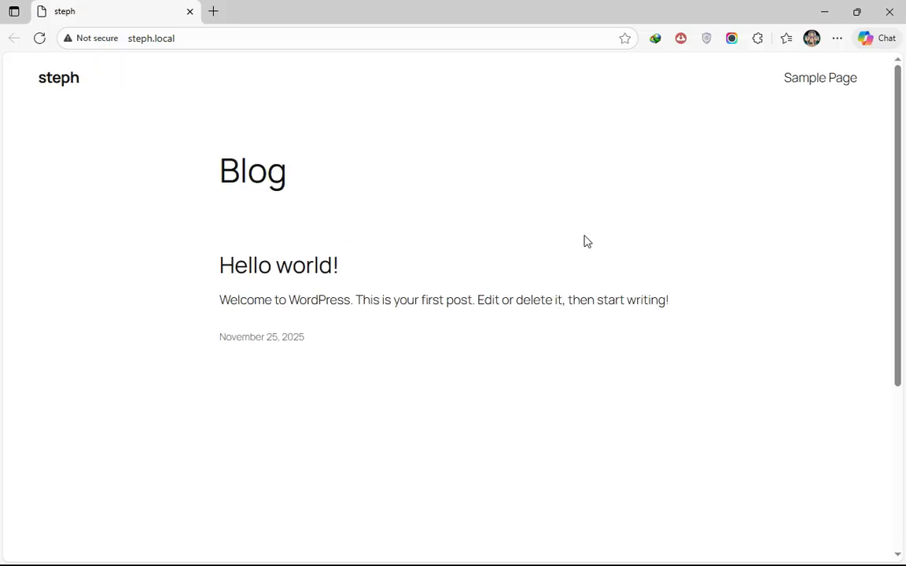
scroll(394, 231, "down", 1)
scroll(394, 224, "up", 1)
scroll(149, 131, "down", 3)
scroll(120, 139, "up", 2)
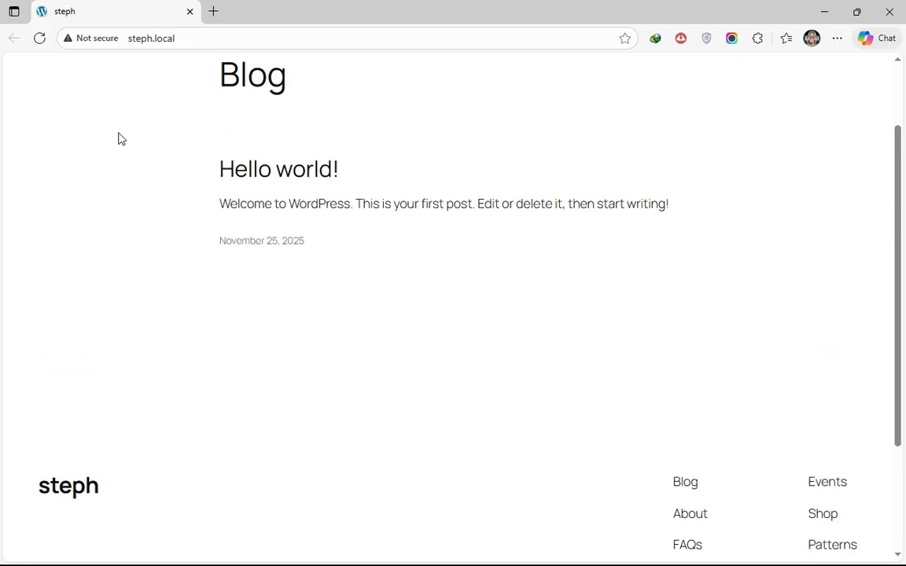
scroll(120, 139, "up", 1)
left_click(207, 39)
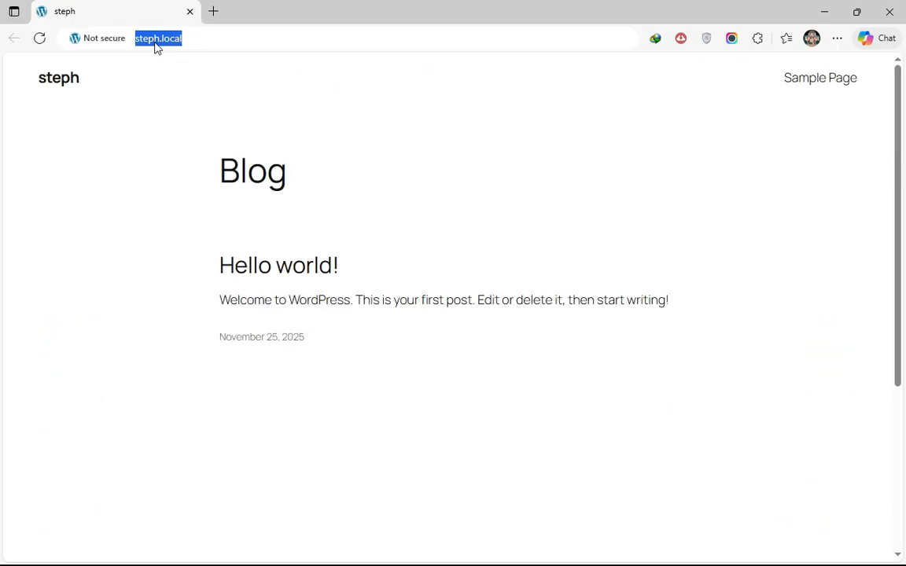
left_click(560, 343)
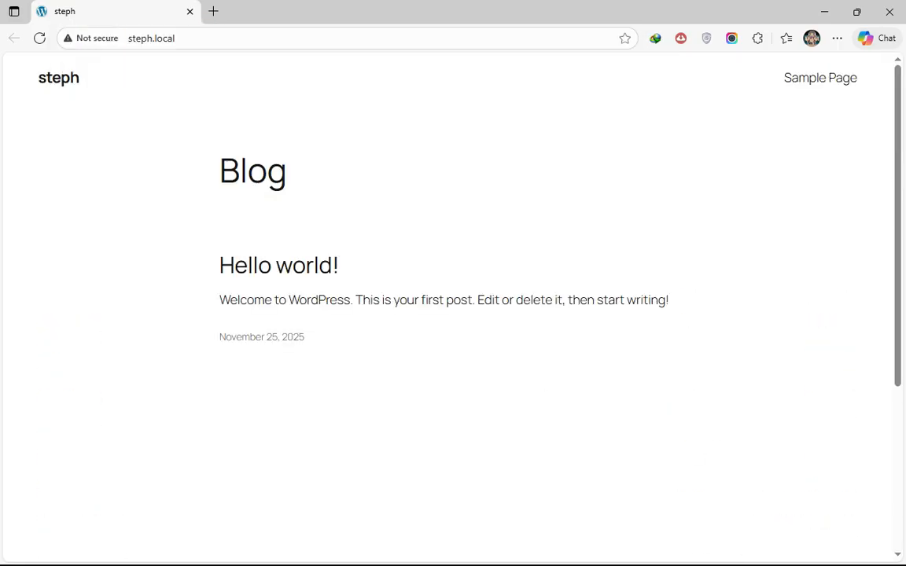
left_click(824, 12)
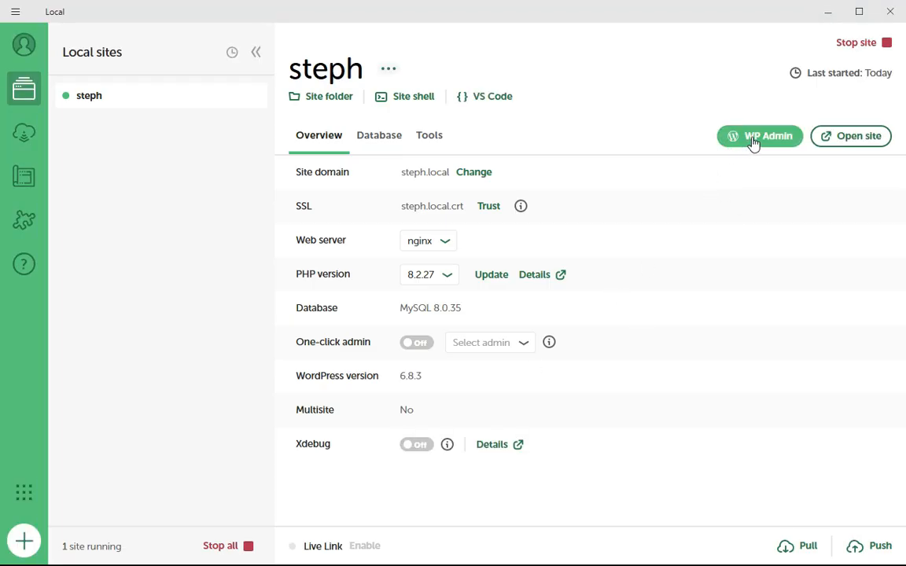
Turn on one-click admin for steph and launch its WP Admin dashboard, already logged in
left_click(415, 345)
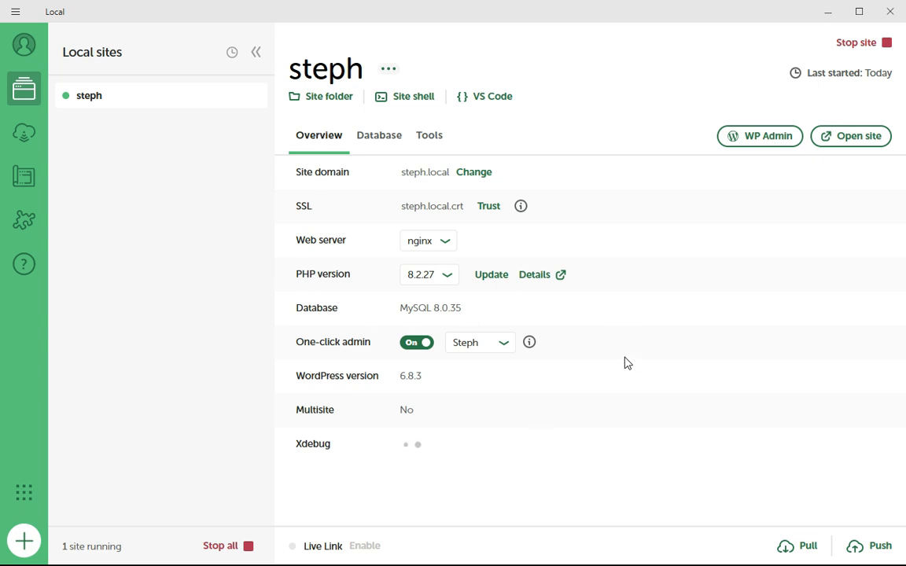
left_click(751, 139)
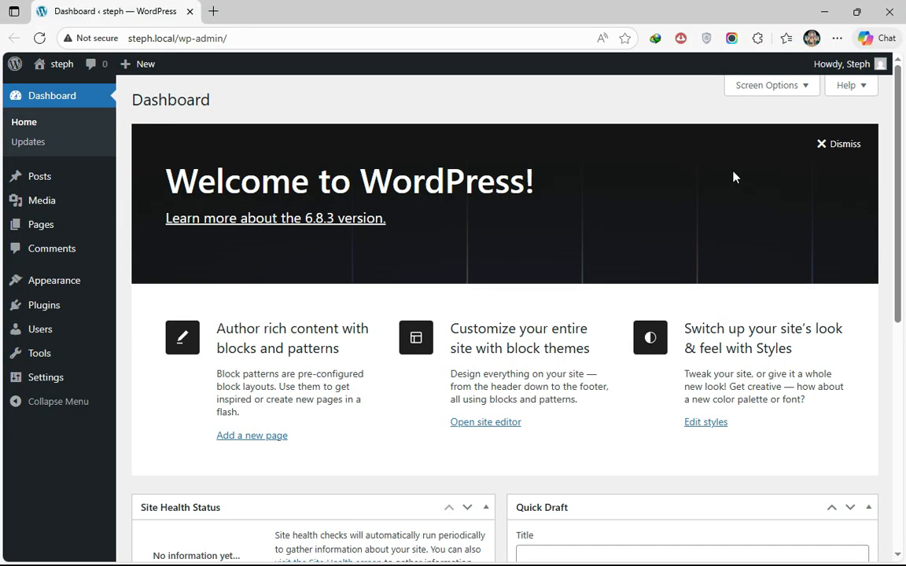
Look over the steph Dashboard's Welcome panel and sidebar menus, then return to Local
scroll(542, 227, "down", 4)
scroll(543, 226, "up", 4)
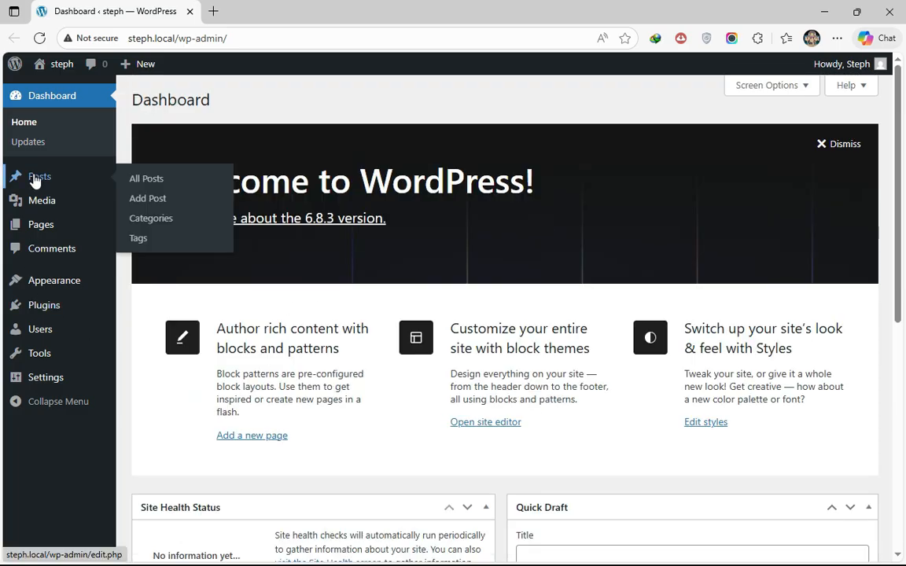
mouse_move(62, 211)
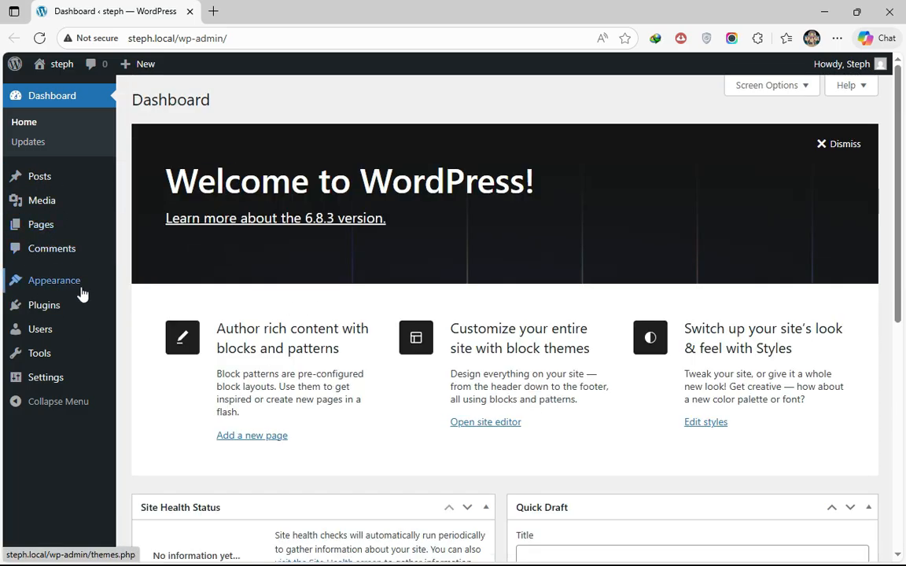
mouse_move(60, 285)
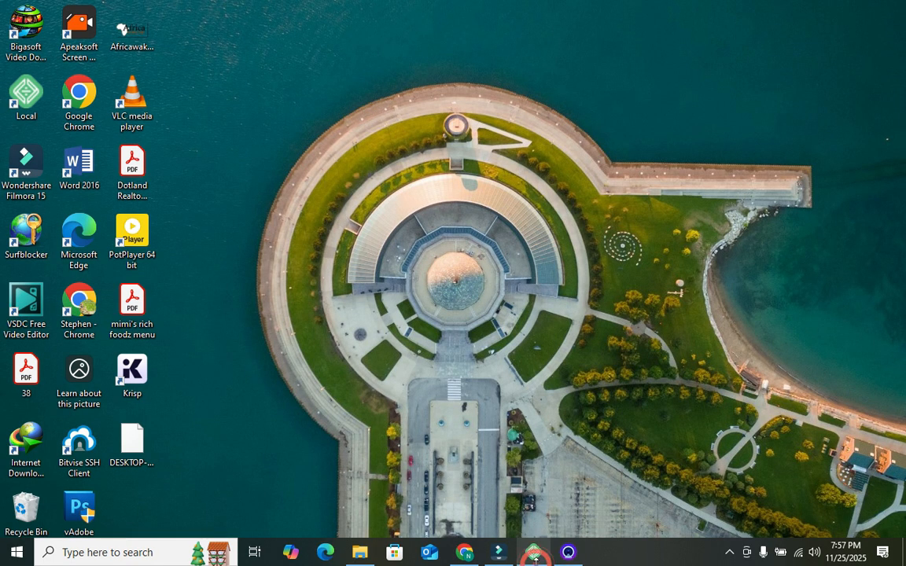
left_click(535, 551)
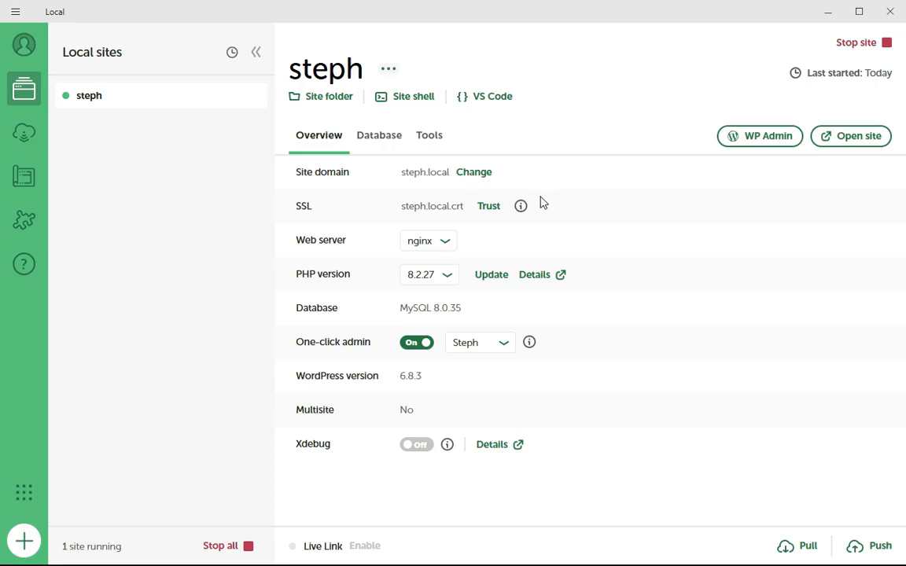
Stop the steph site, then request WP Admin so Local starts it up again
left_click(864, 44)
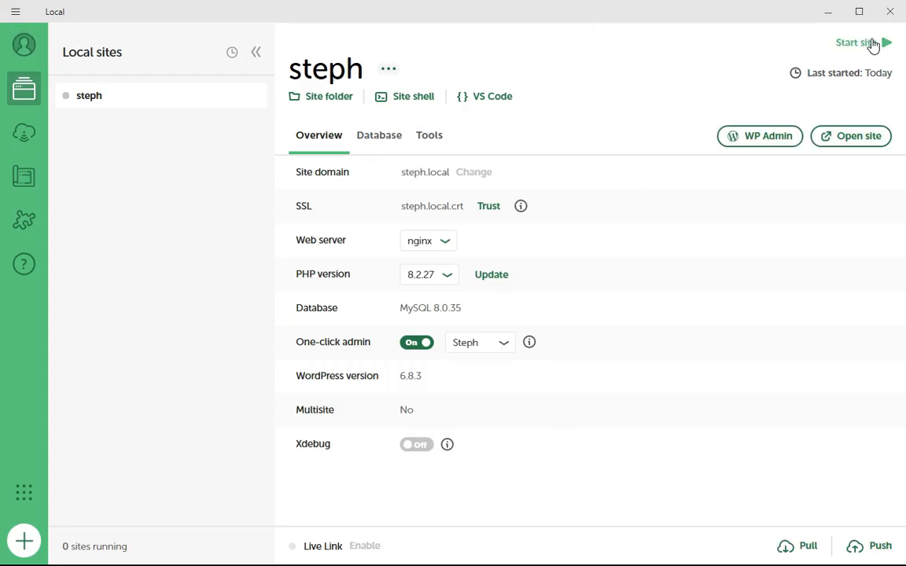
left_click(760, 142)
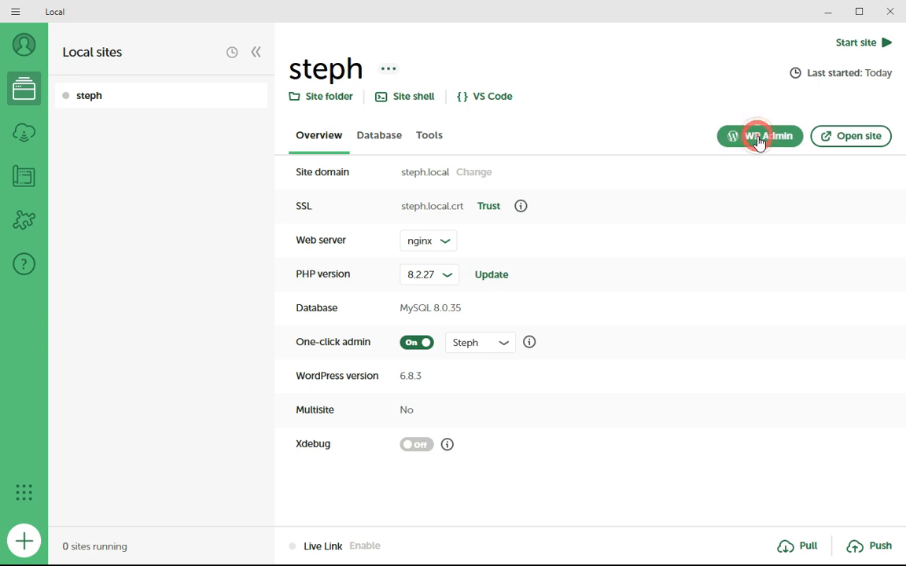